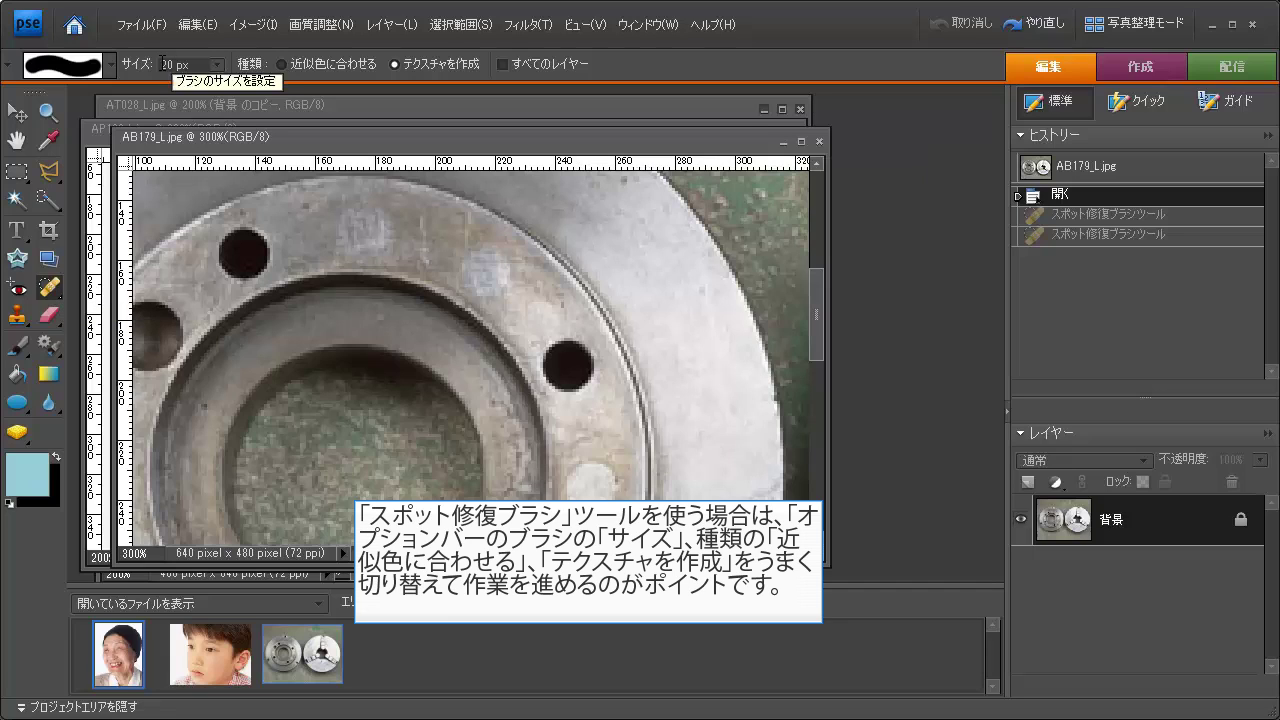
- Heal the dark hole on the right of the gear ring using Proximity Match
{"action": "left_click", "coordinate": [281, 63]}
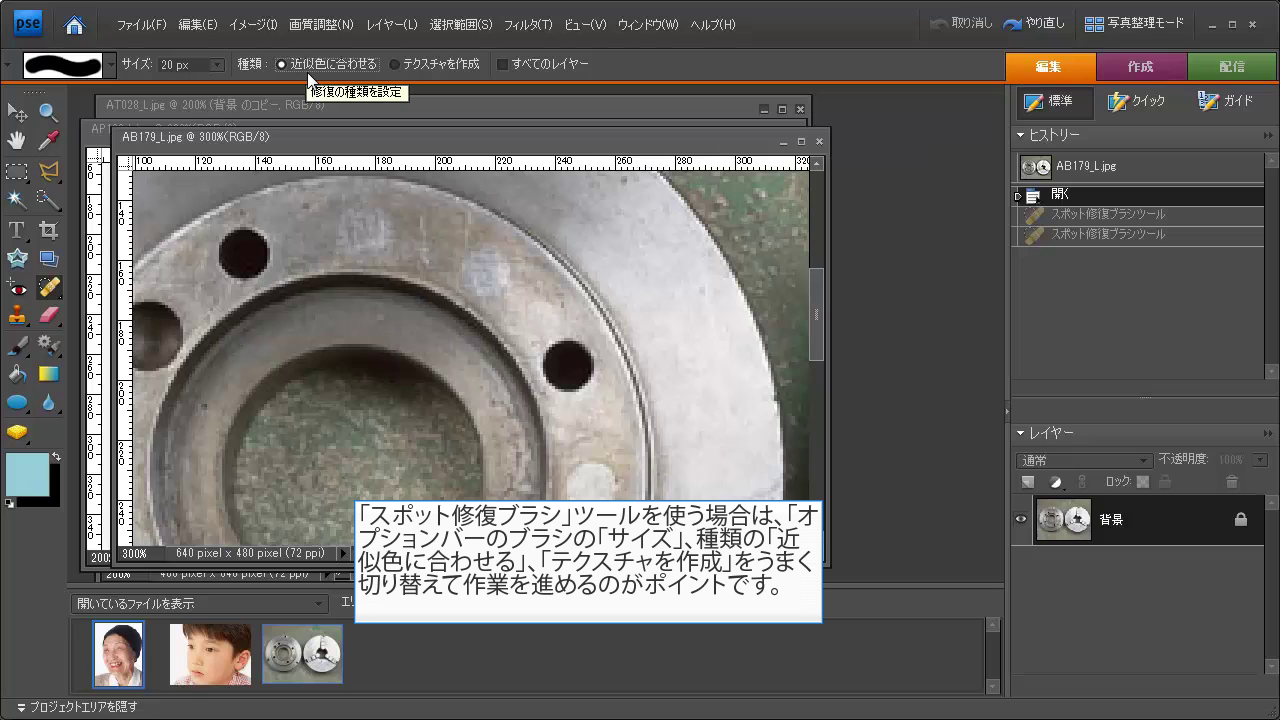
{"action": "left_click", "coordinate": [566, 367]}
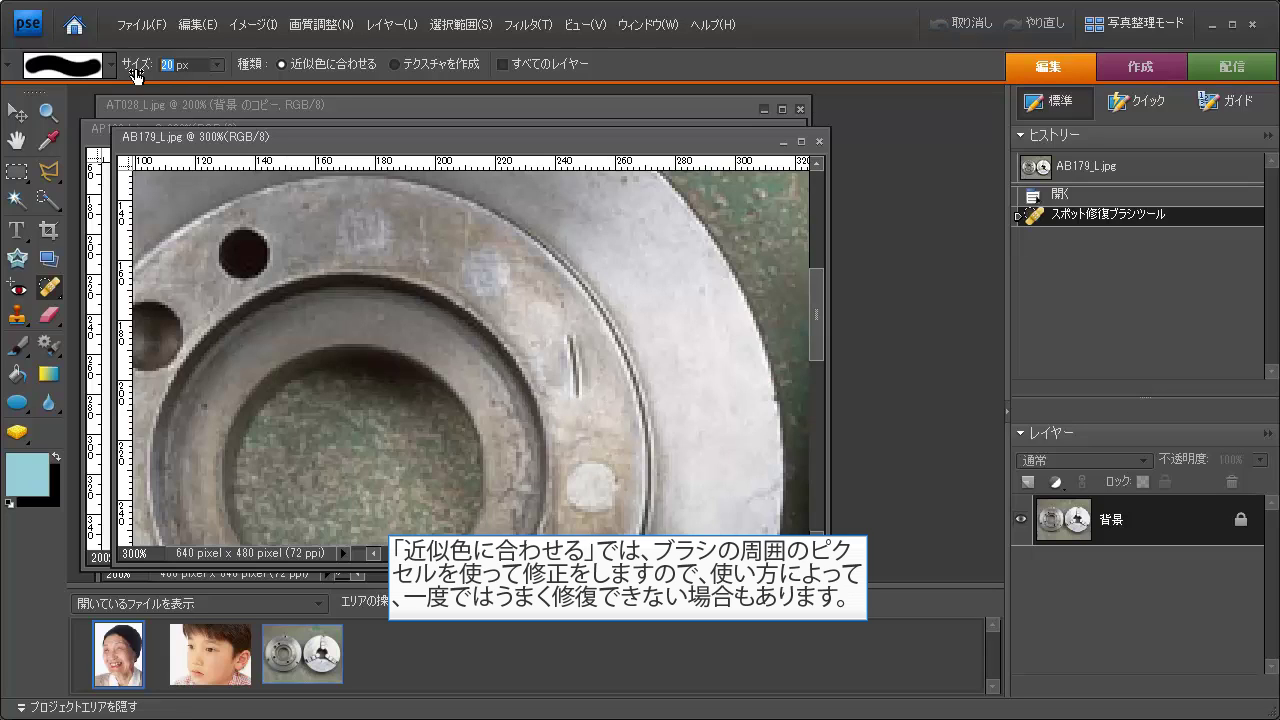
- Set the brush size to 10 px and heal along the leftover streak on the ring
{"action": "type", "text": "10"}
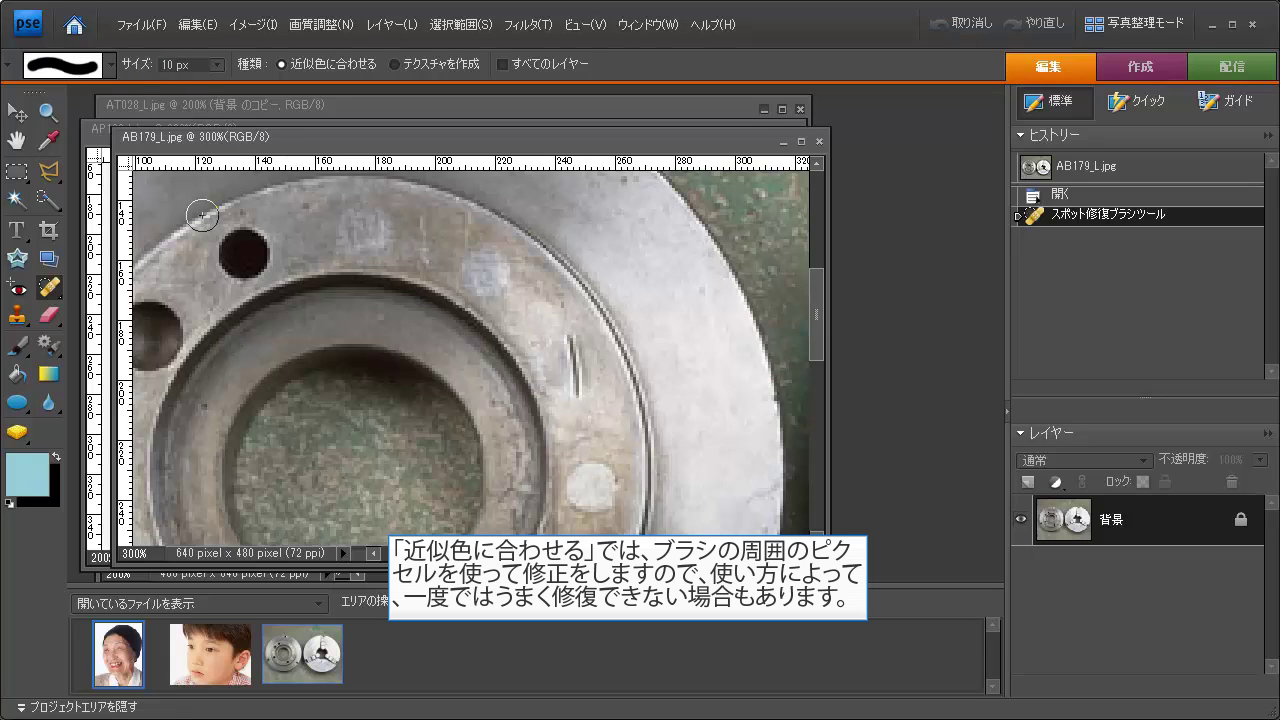
{"action": "left_click", "coordinate": [564, 342]}
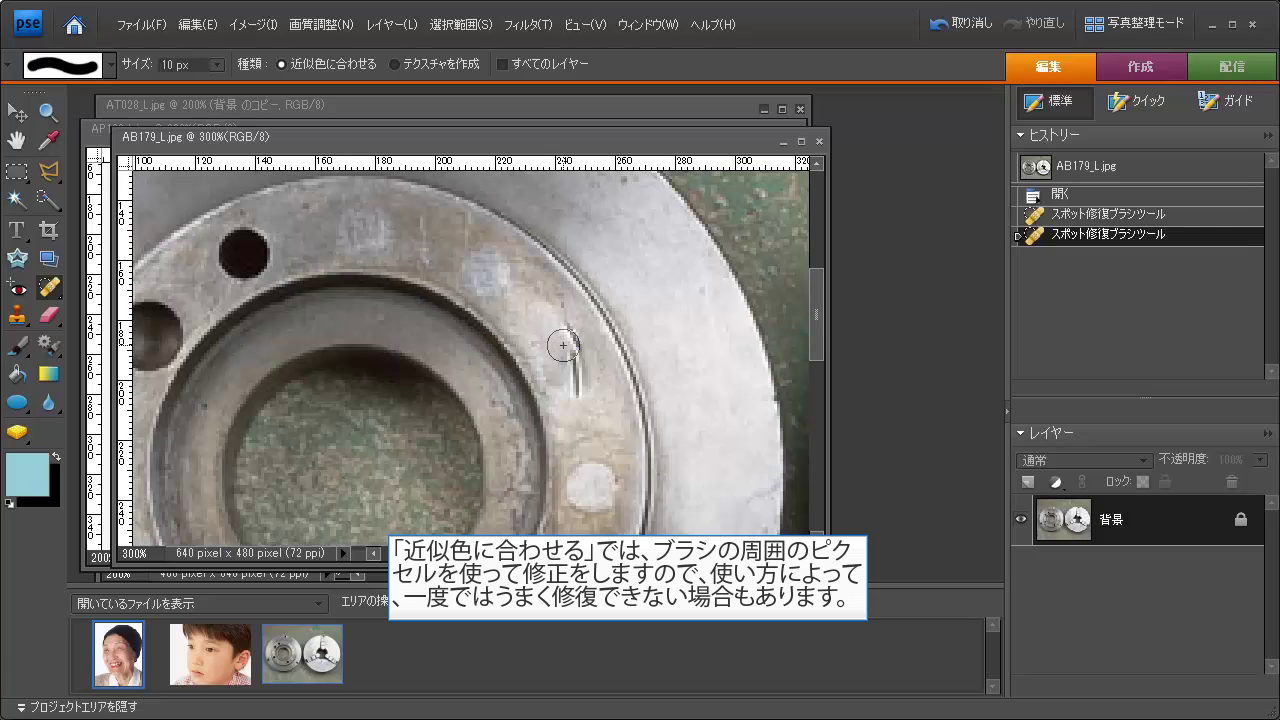
{"action": "left_click", "coordinate": [577, 385]}
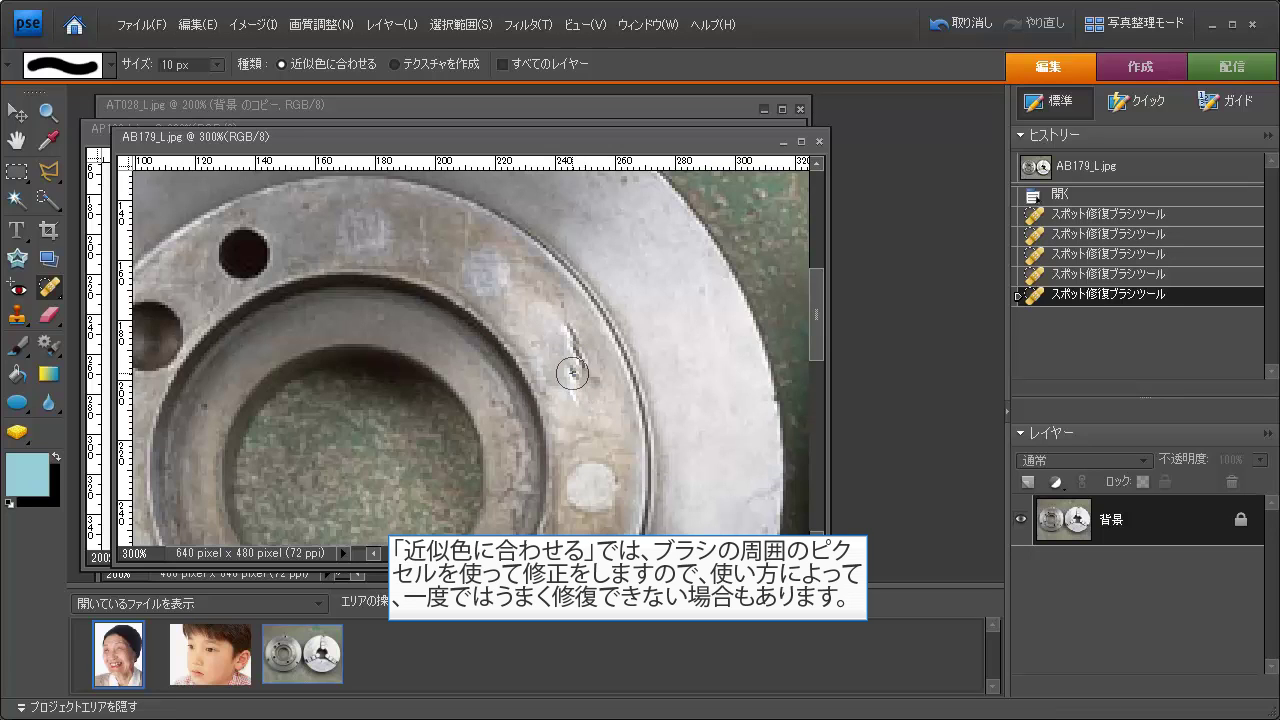
{"action": "left_click", "coordinate": [576, 364]}
{"action": "left_click", "coordinate": [569, 343]}
{"action": "left_click", "coordinate": [579, 384]}
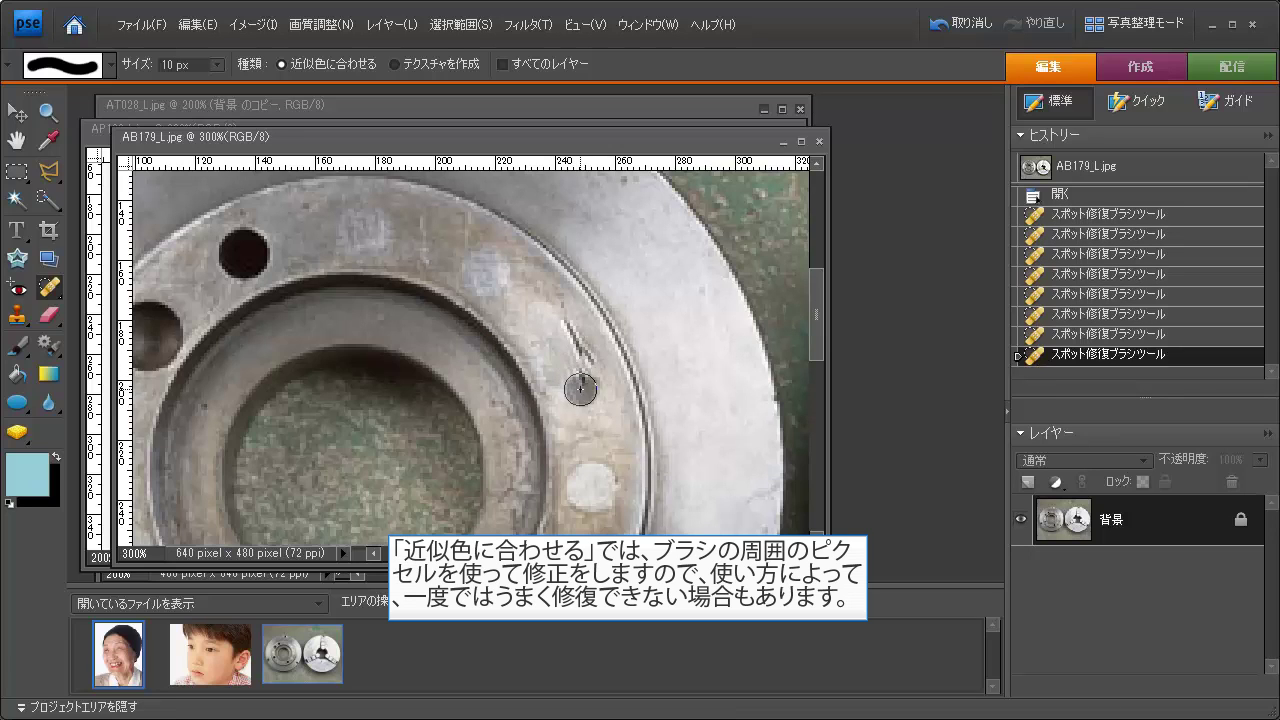
{"action": "left_click", "coordinate": [576, 362]}
{"action": "left_click", "coordinate": [590, 400]}
- Touch up the remaining small scratch marks near the ring's edge
{"action": "left_click", "coordinate": [584, 376]}
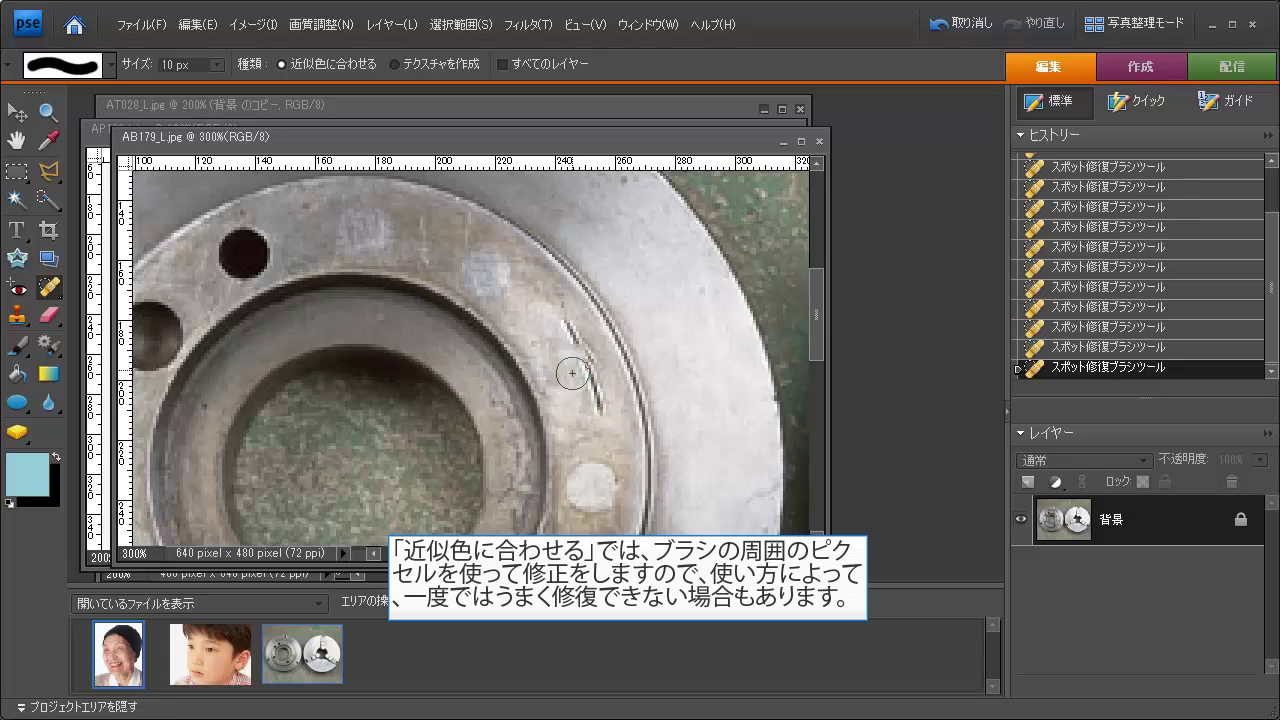
{"action": "left_click", "coordinate": [539, 311]}
{"action": "left_click", "coordinate": [562, 334]}
{"action": "left_click", "coordinate": [582, 370]}
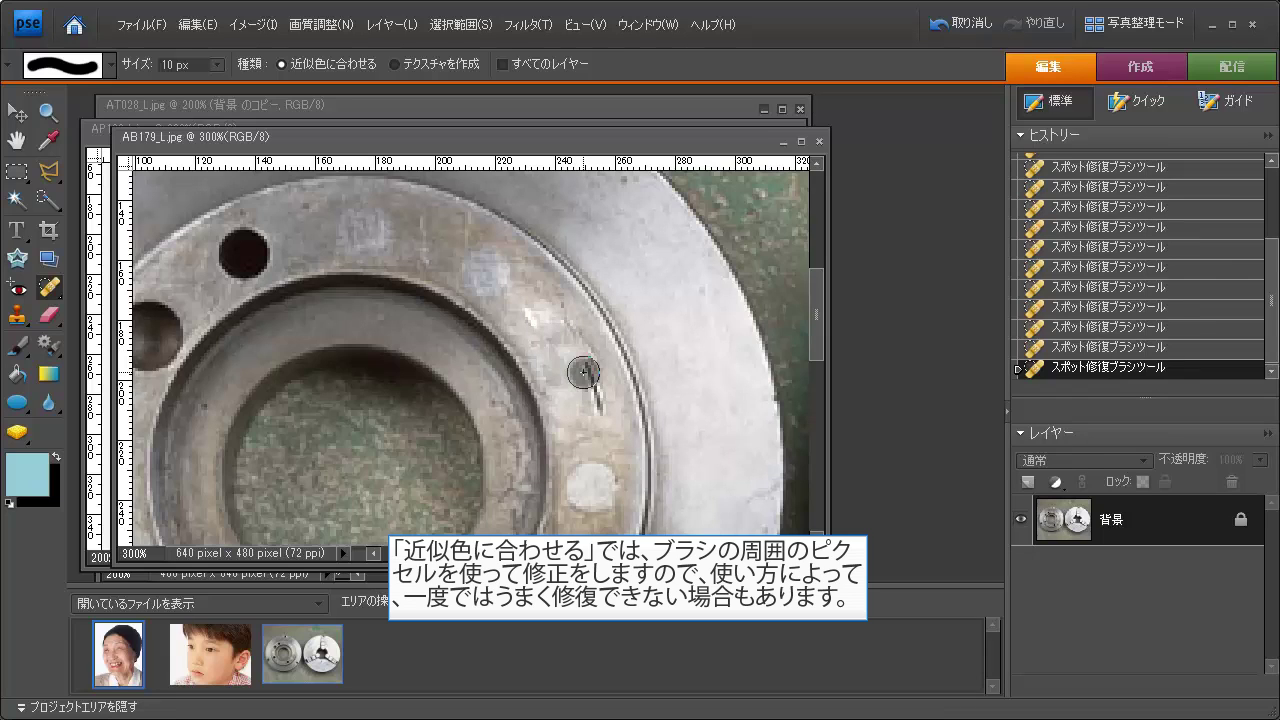
{"action": "left_click", "coordinate": [595, 410]}
{"action": "left_click", "coordinate": [588, 364]}
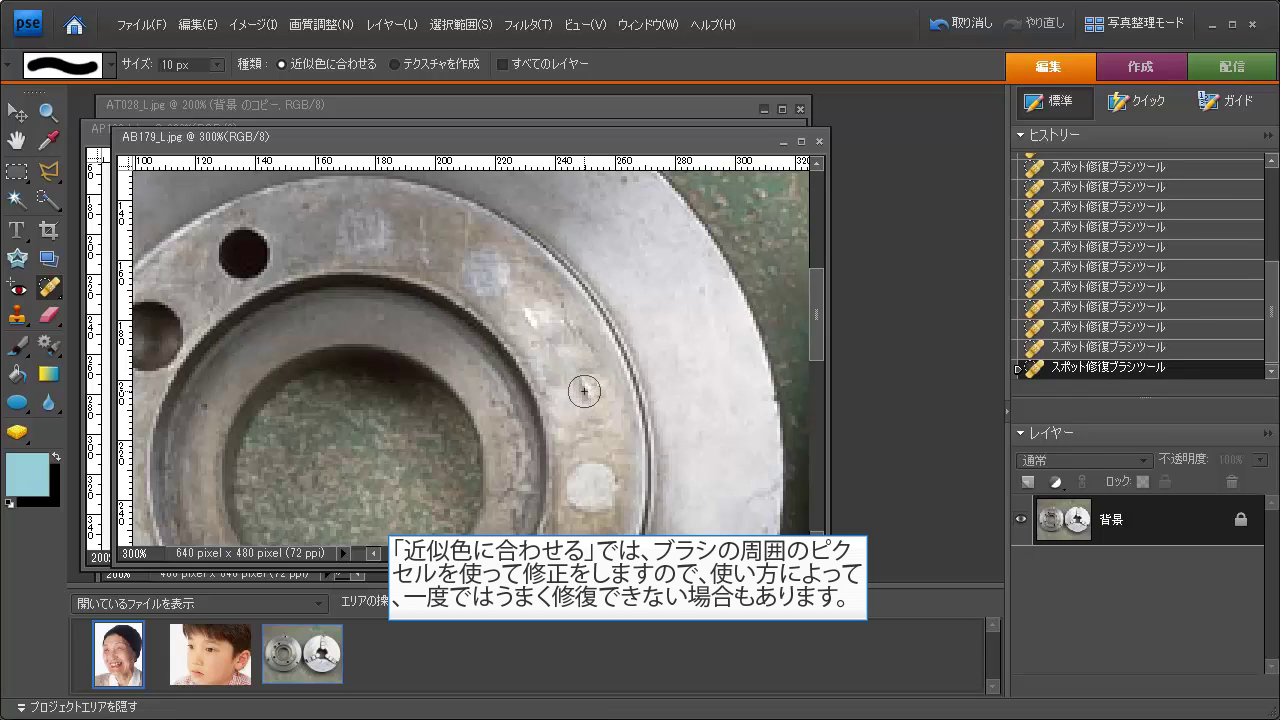
{"action": "left_click", "coordinate": [585, 392]}
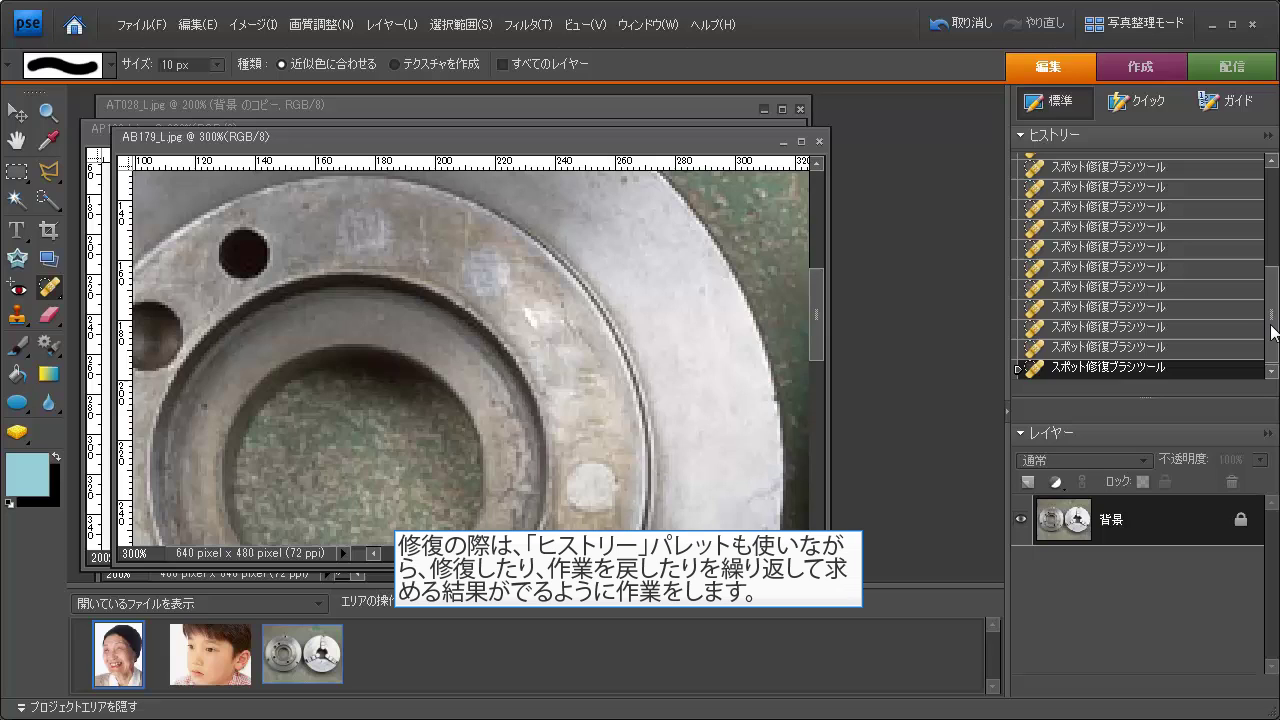
- Revert the gear photo to its opened state and set the brush to Create Texture at 20 px
{"action": "scroll", "coordinate": [1250, 208], "scroll_direction": "up", "scroll_amount": 5}
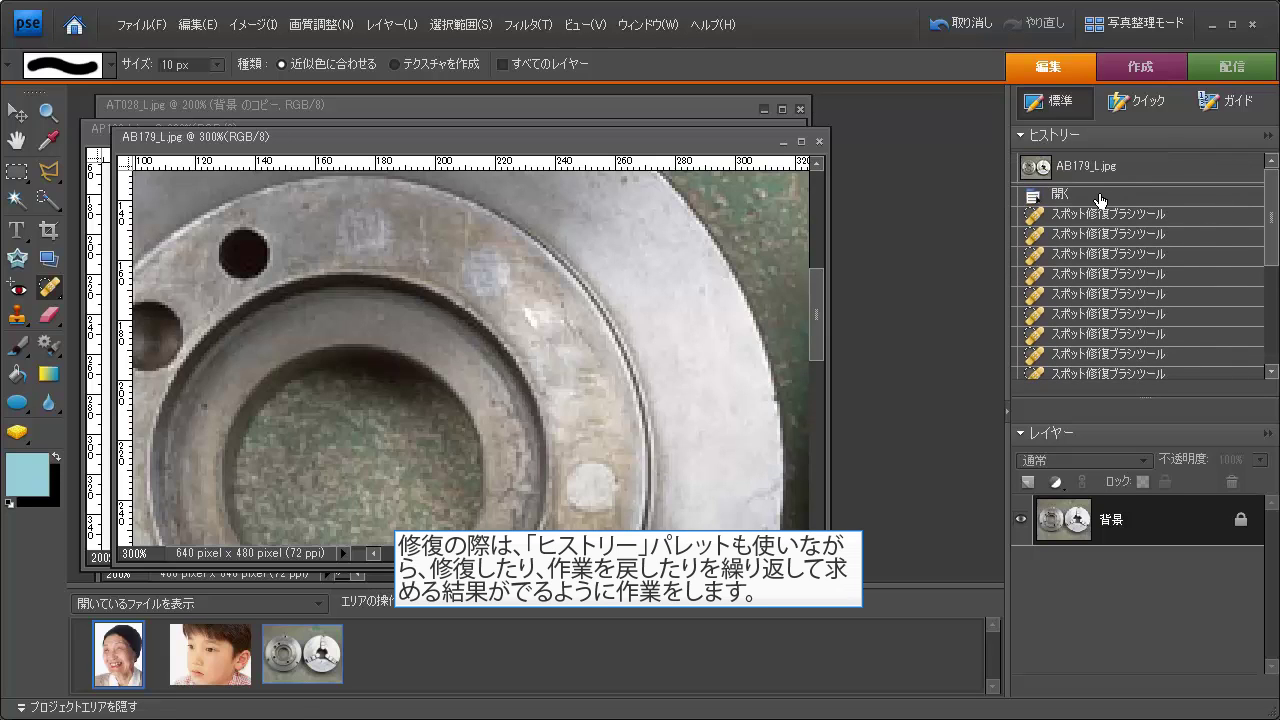
{"action": "left_click", "coordinate": [1100, 200]}
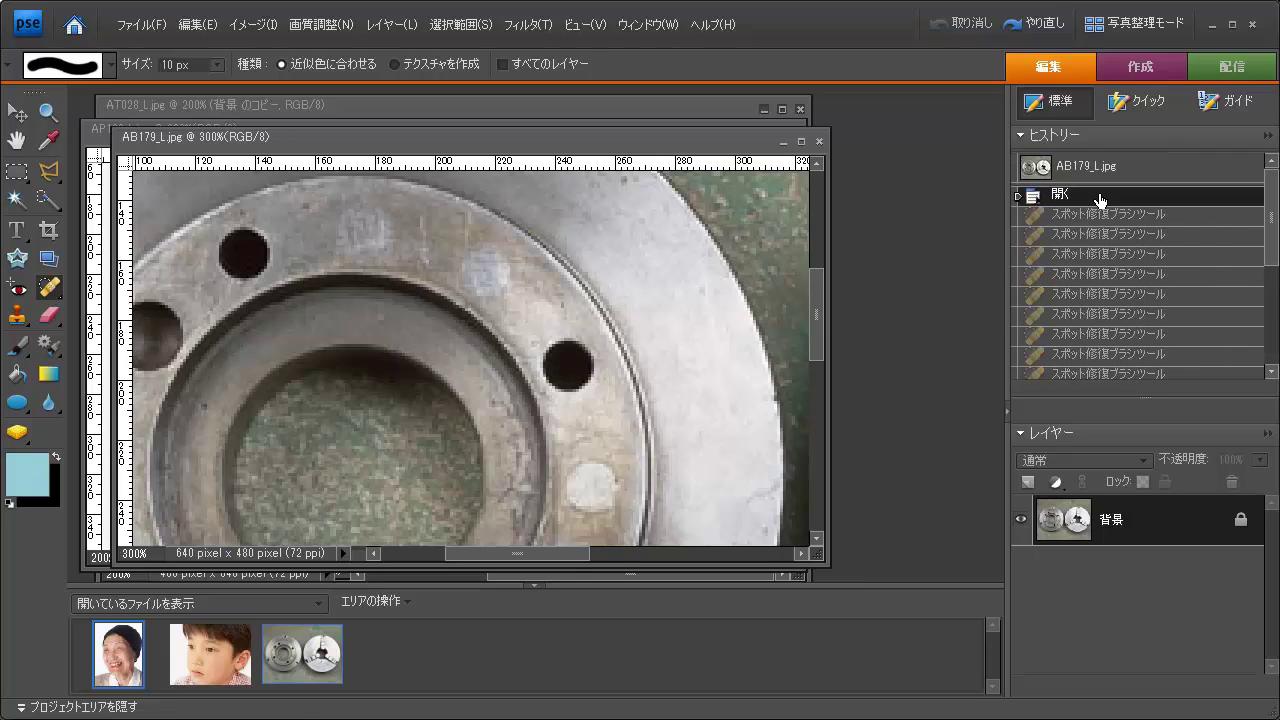
{"action": "left_click", "coordinate": [391, 70]}
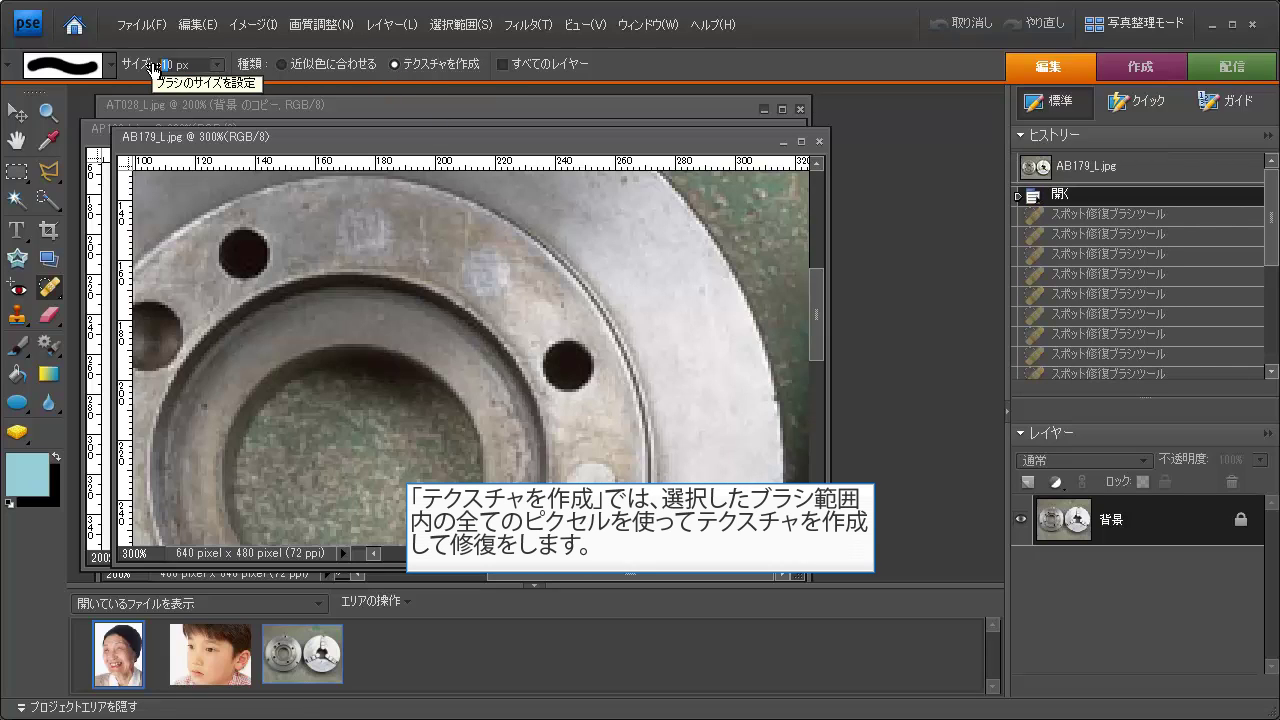
{"action": "left_click_drag", "start_coordinate": [150, 66], "coordinate": [199, 92]}
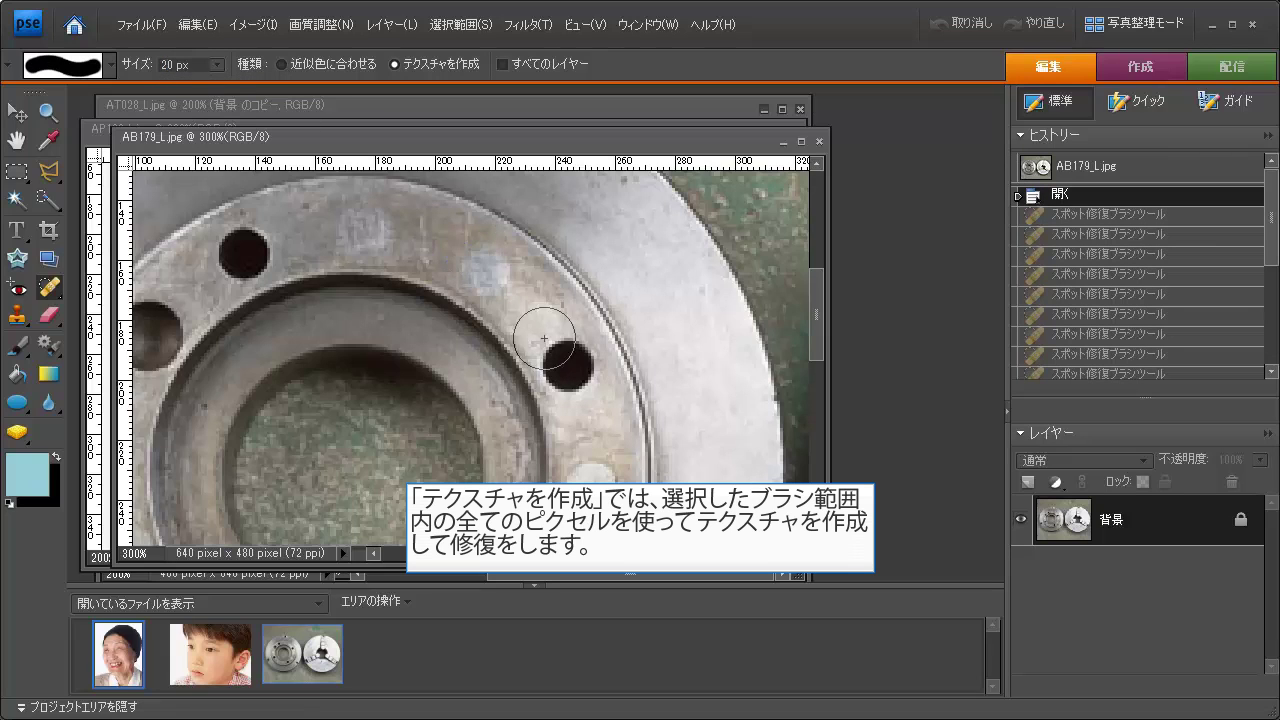
- Heal the right and upper-left ring holes, then bring the child's close-up forward
{"action": "left_click", "coordinate": [568, 365]}
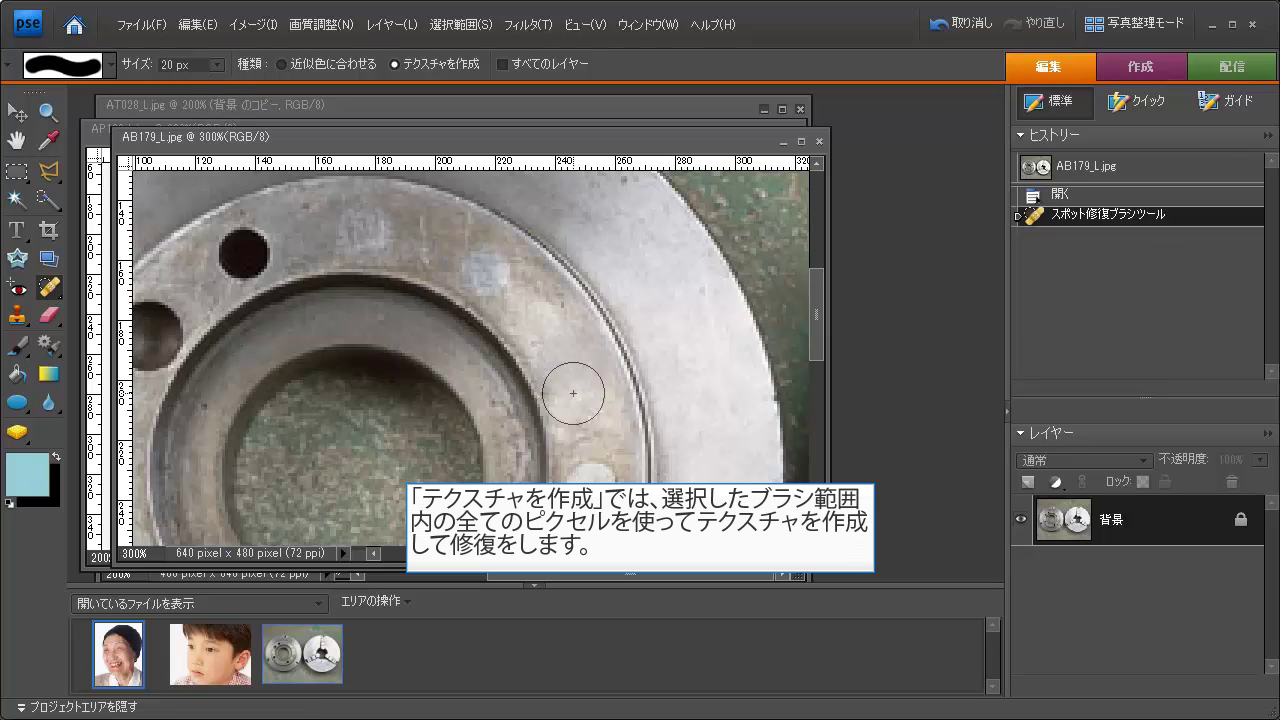
{"action": "left_click", "coordinate": [241, 254]}
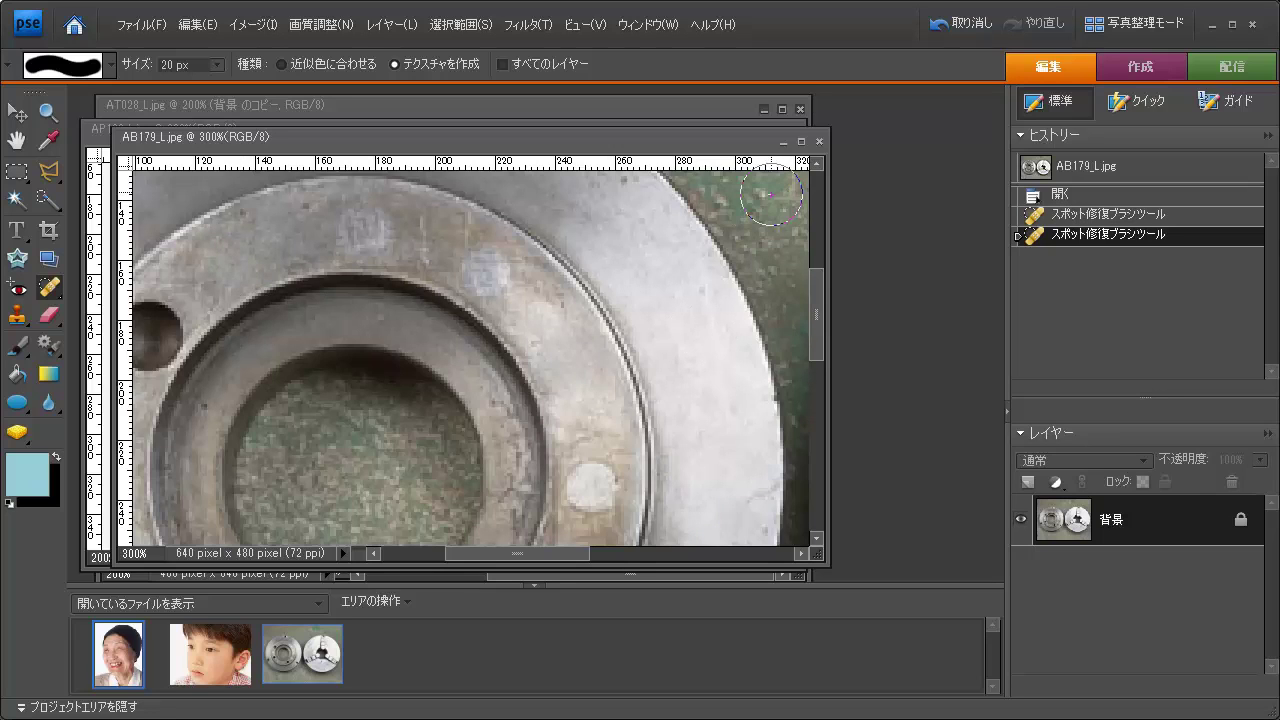
{"action": "left_click", "coordinate": [783, 150]}
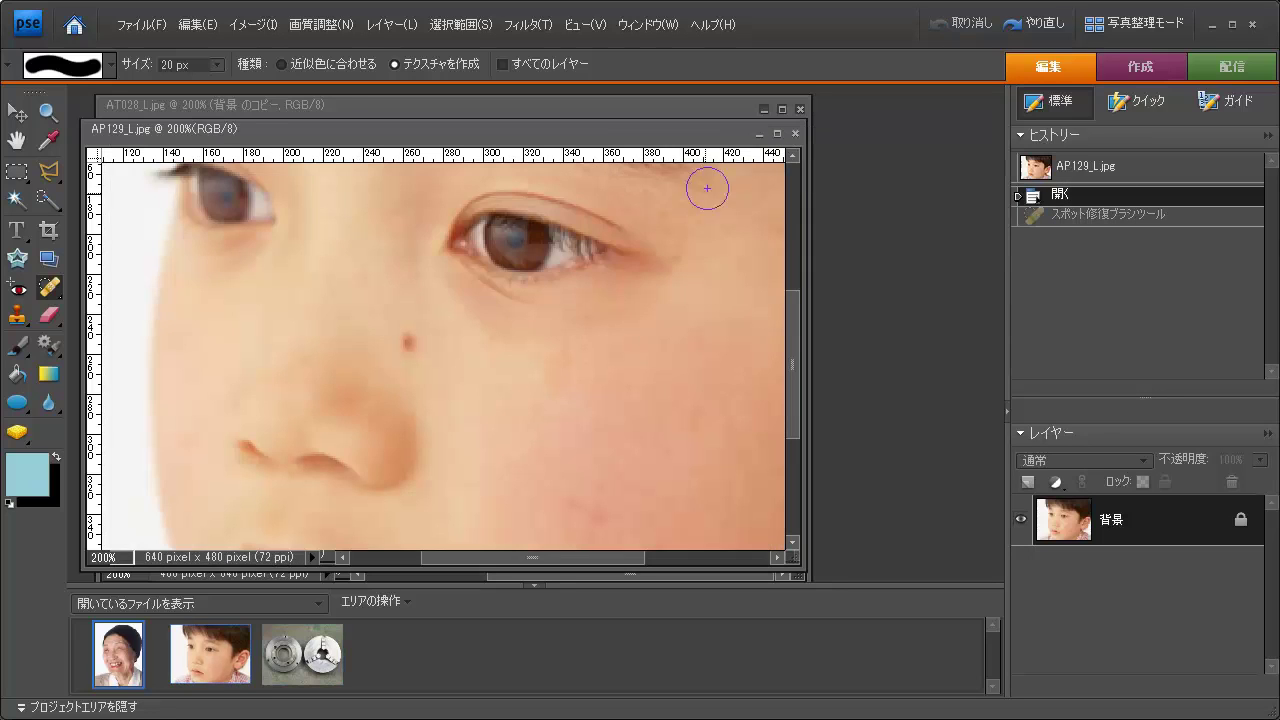
- Remove the child's under-eye mole with Proximity Match, revert, redo it with Create Texture, then minimize AP129
{"action": "left_click", "coordinate": [282, 64]}
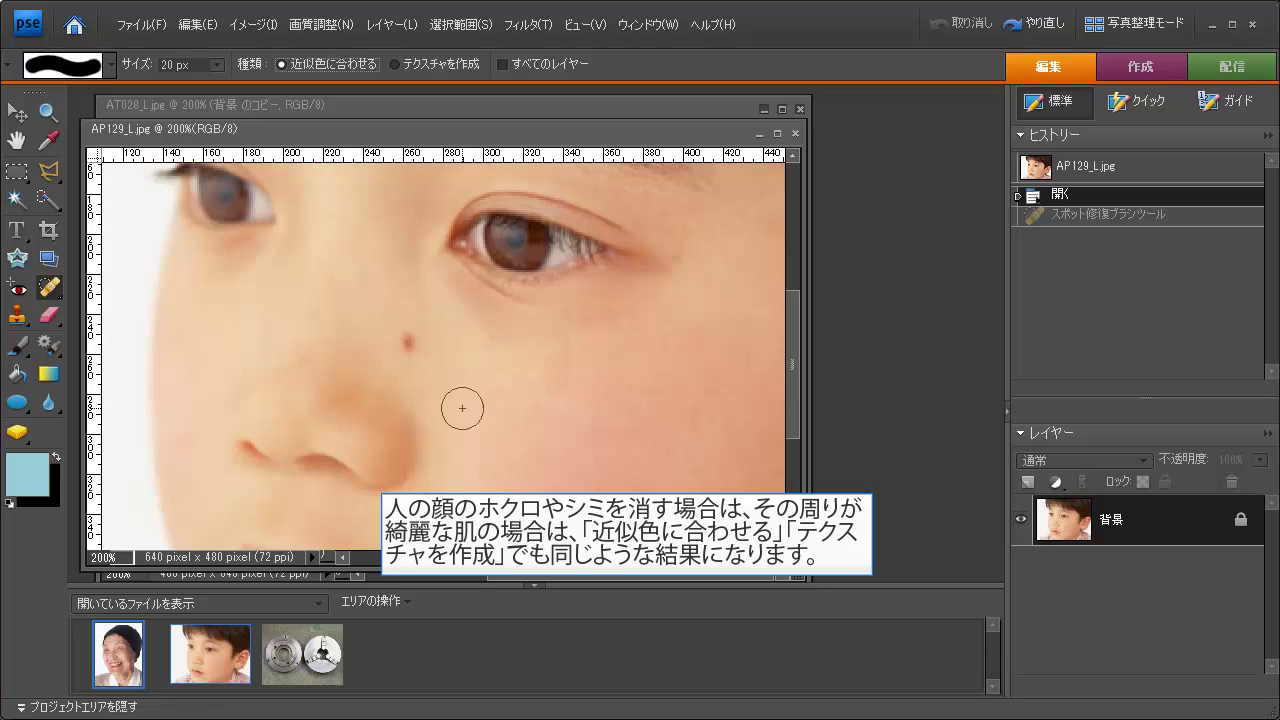
{"action": "left_click", "coordinate": [407, 341]}
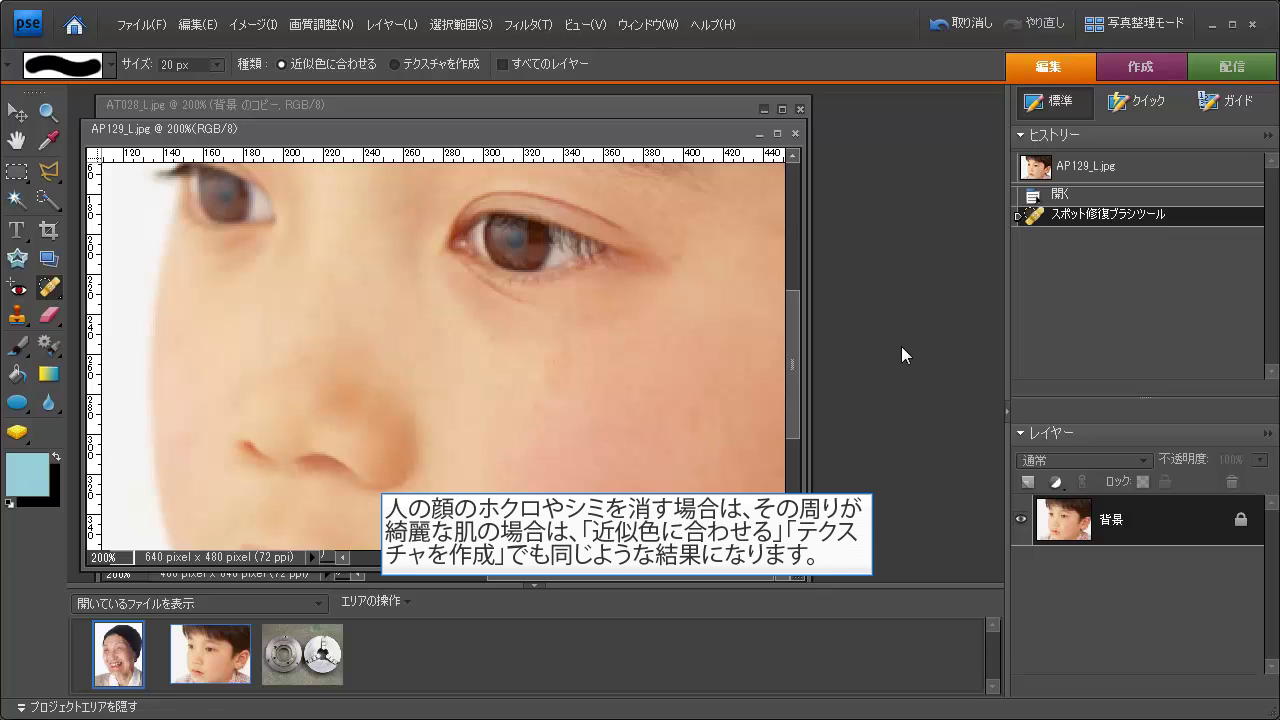
{"action": "left_click", "coordinate": [1059, 193]}
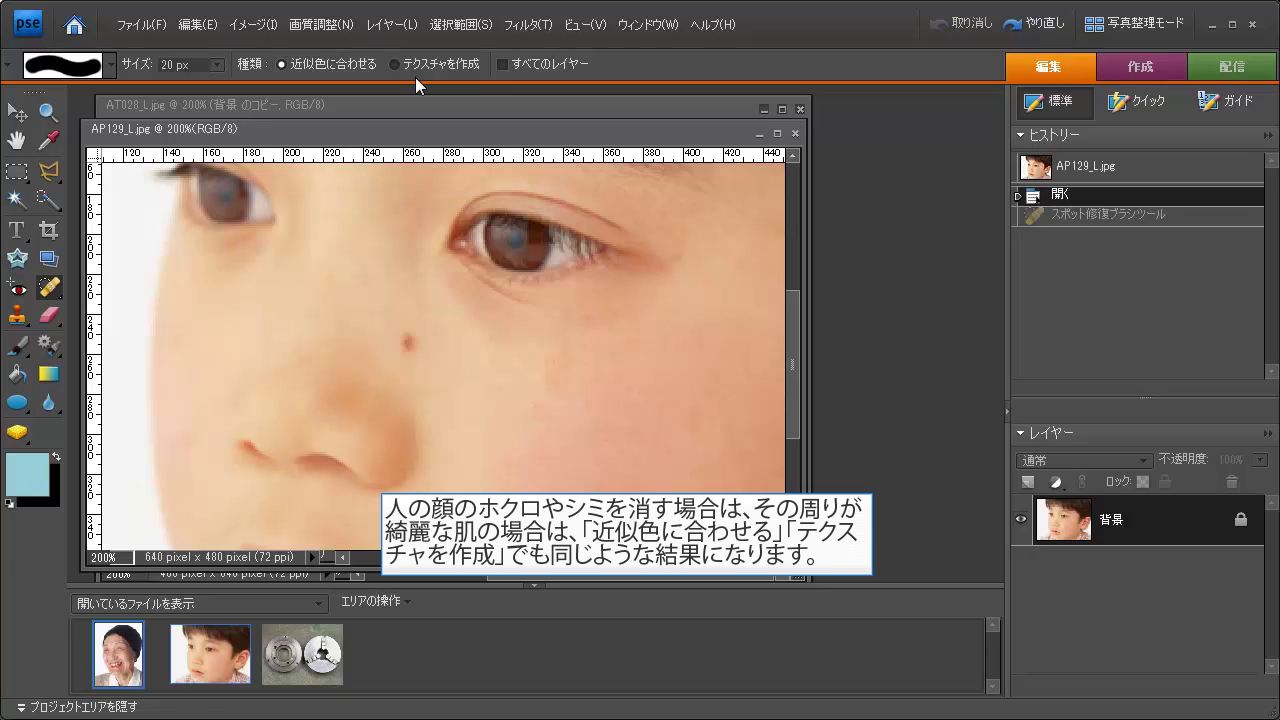
{"action": "left_click", "coordinate": [403, 342]}
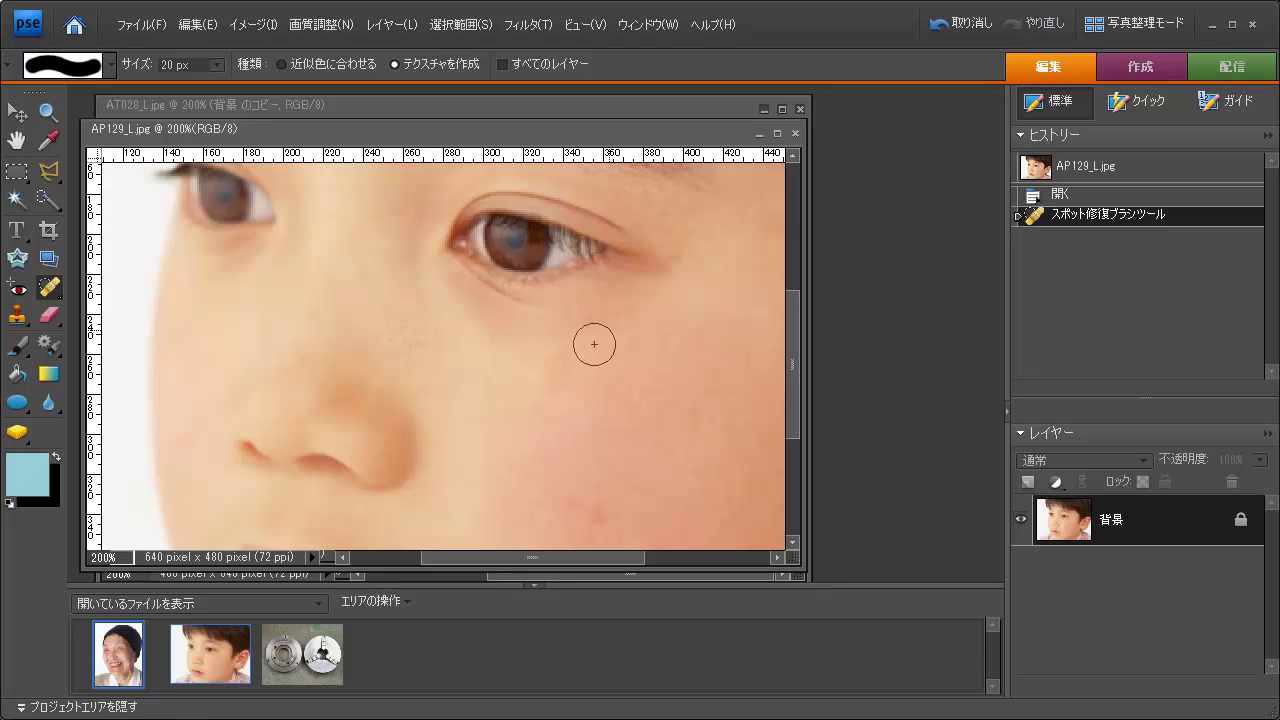
{"action": "left_click", "coordinate": [758, 134]}
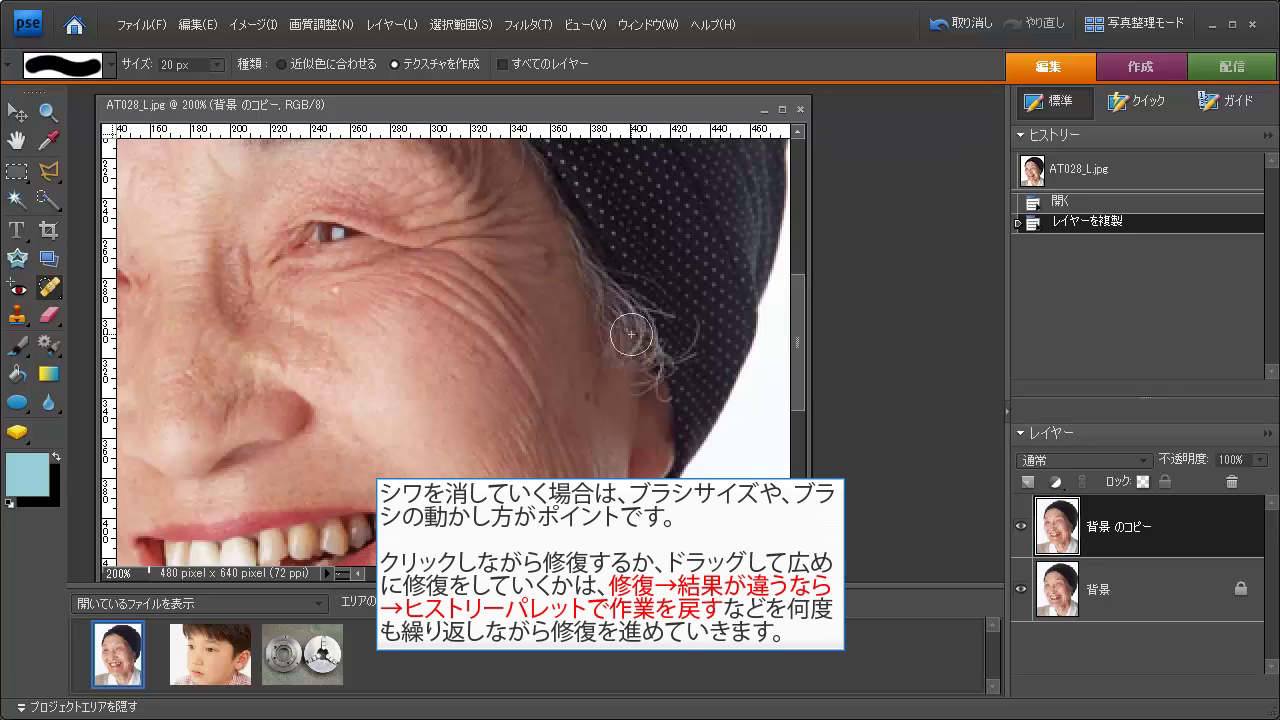
- Switch to Proximity Match and heal the wrinkles across the mid and lower cheek
{"action": "left_click", "coordinate": [282, 64]}
{"action": "left_click", "coordinate": [429, 297]}
{"action": "left_click", "coordinate": [447, 318]}
{"action": "left_click", "coordinate": [425, 308]}
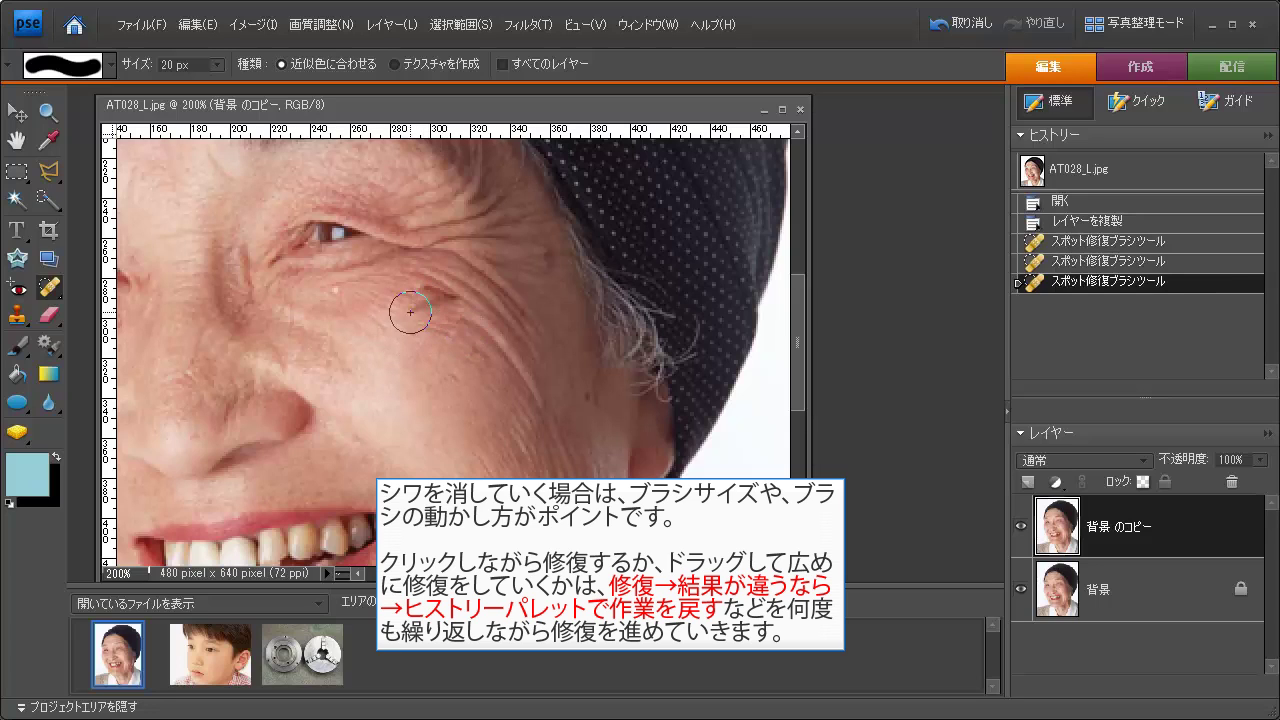
{"action": "left_click", "coordinate": [448, 305]}
{"action": "left_click", "coordinate": [436, 312]}
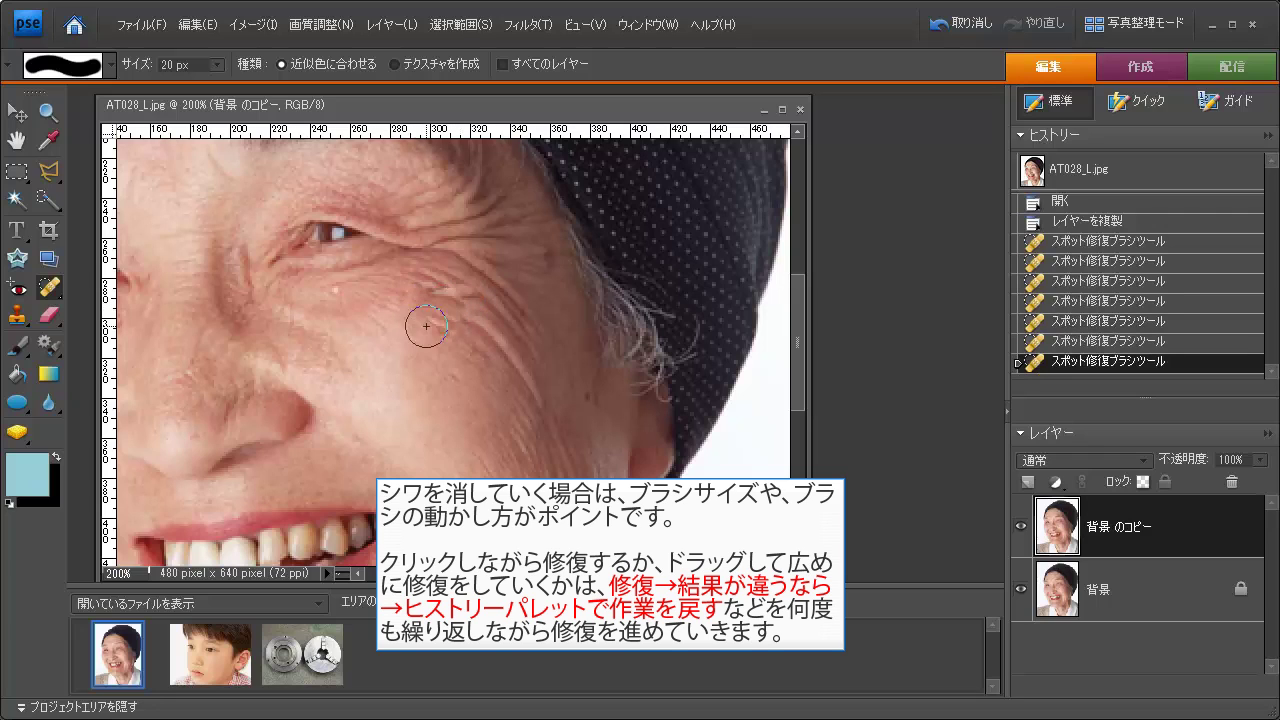
{"action": "left_click", "coordinate": [450, 330]}
{"action": "left_click", "coordinate": [431, 300]}
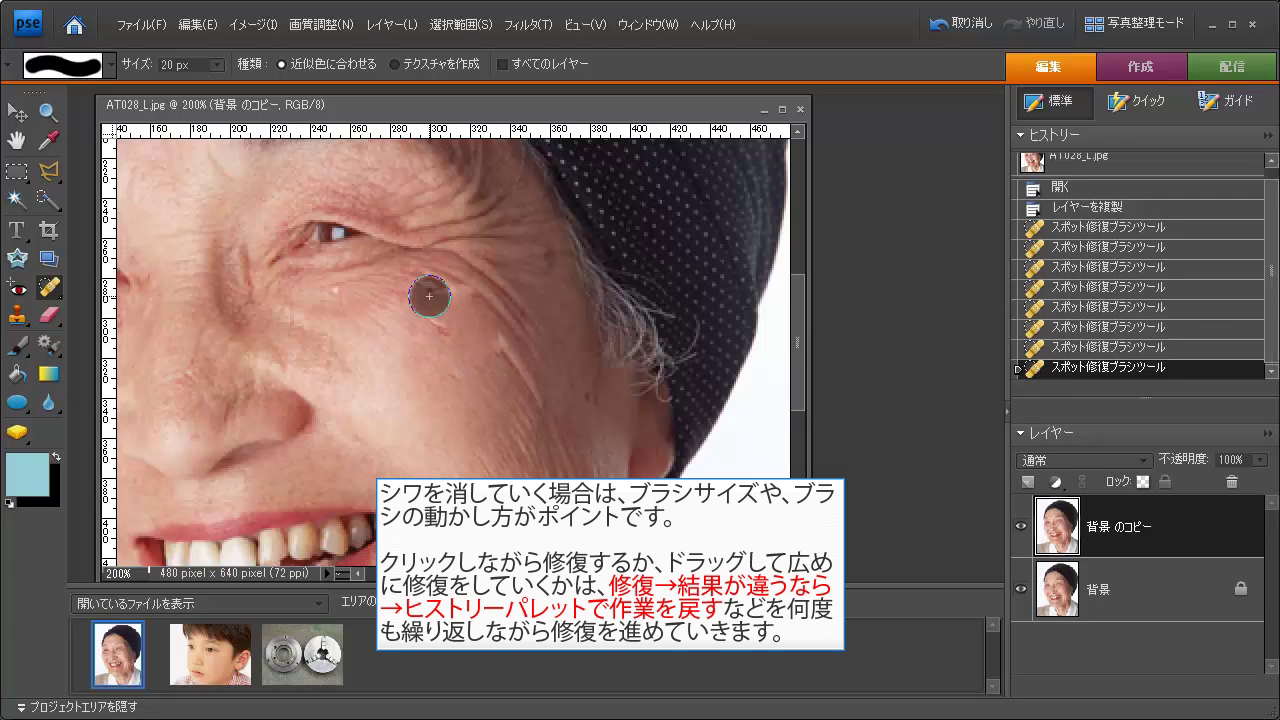
{"action": "left_click", "coordinate": [461, 350]}
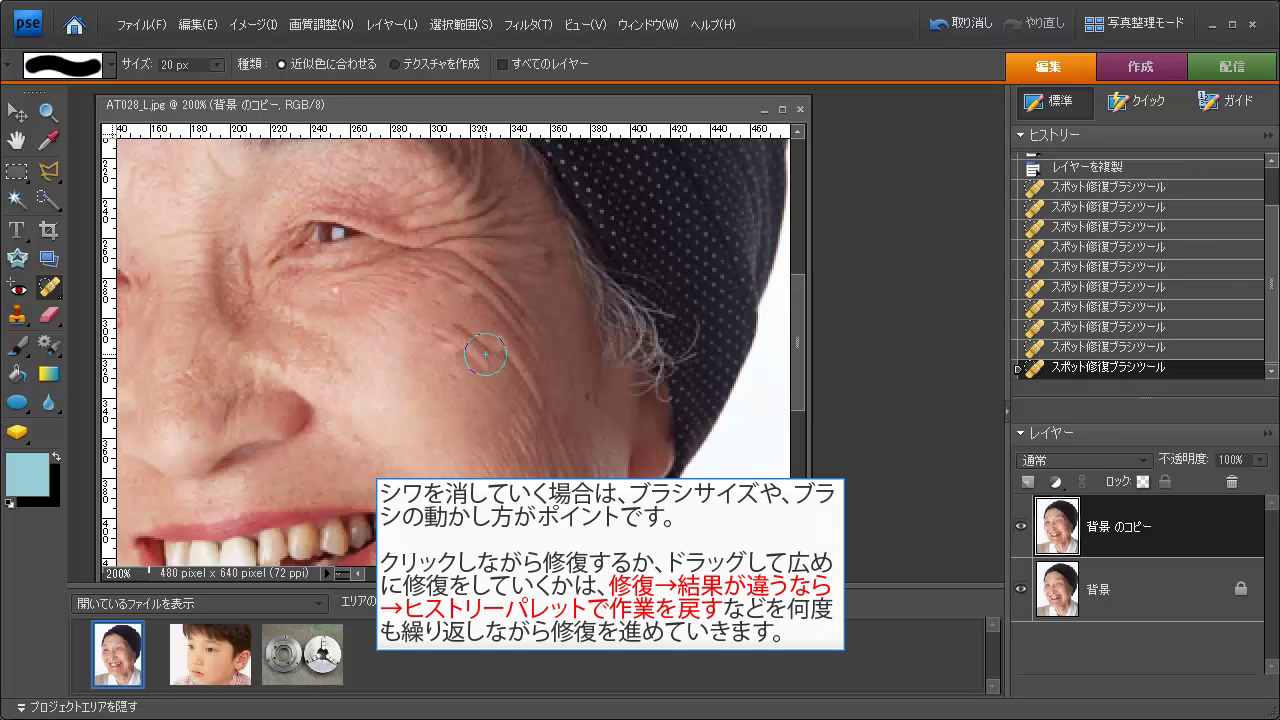
{"action": "left_click", "coordinate": [466, 362]}
{"action": "left_click", "coordinate": [440, 342]}
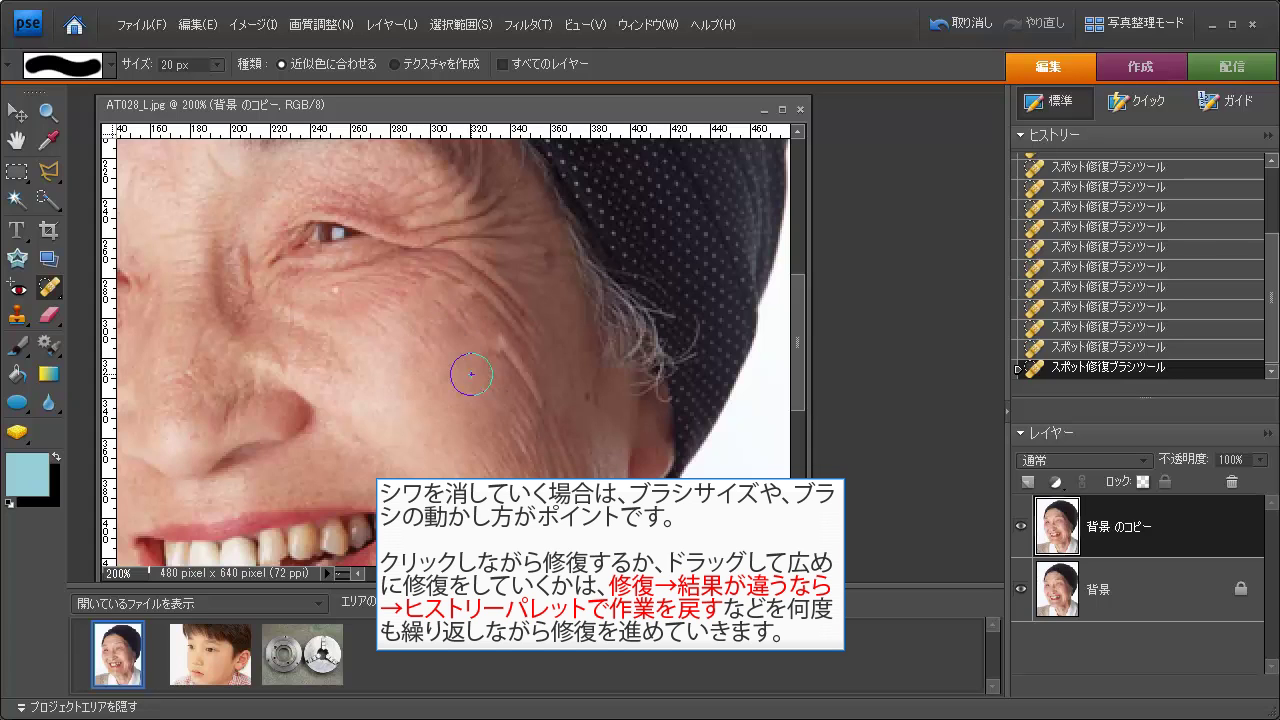
{"action": "left_click", "coordinate": [502, 368]}
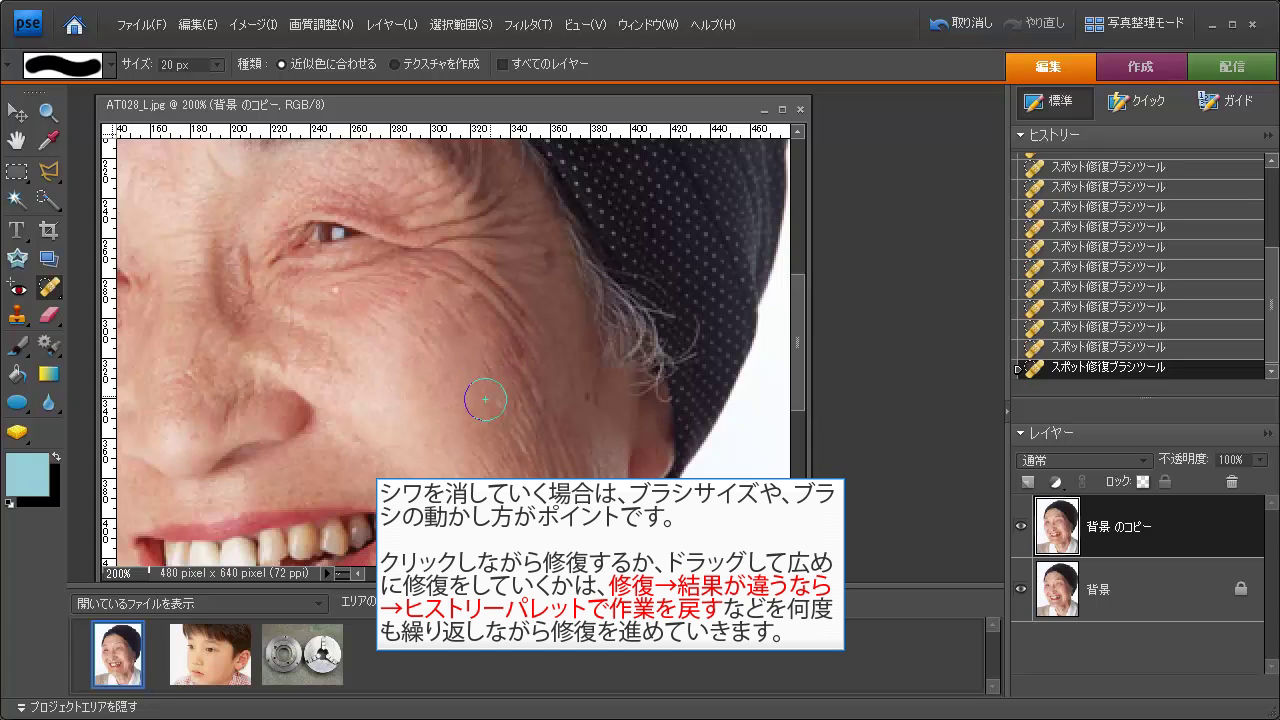
{"action": "left_click", "coordinate": [512, 388]}
{"action": "left_click", "coordinate": [509, 360]}
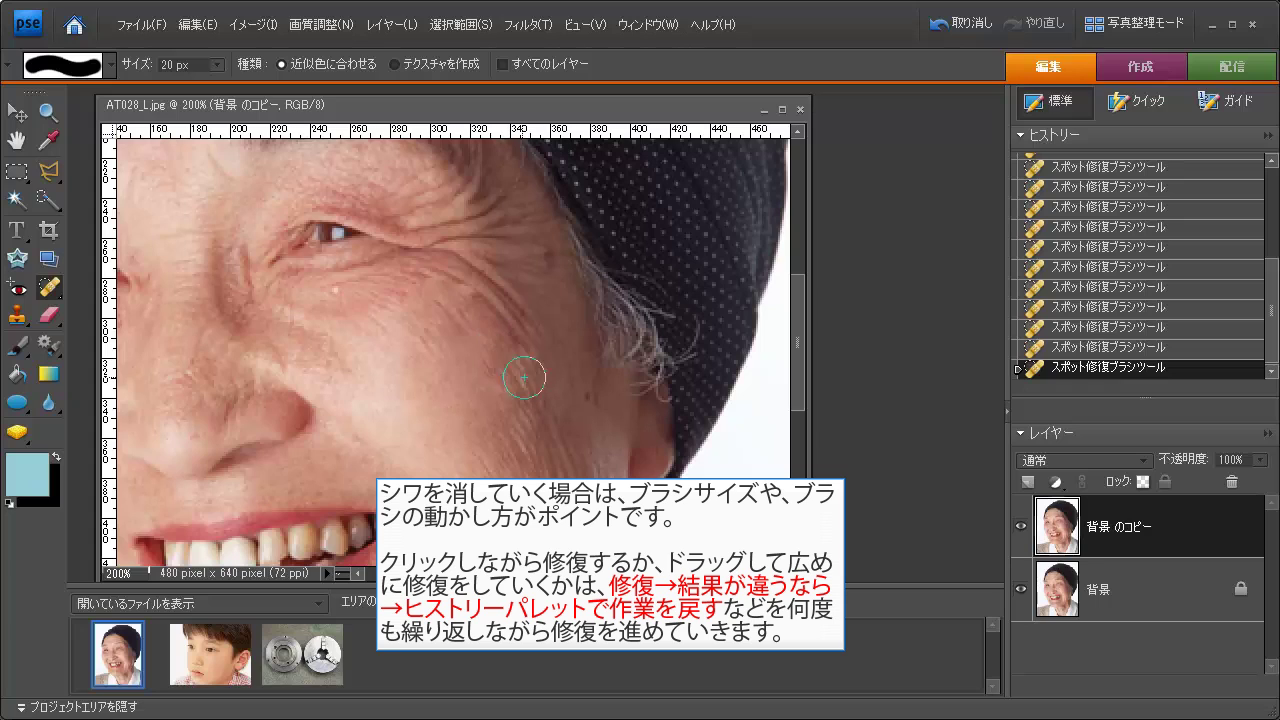
{"action": "left_click", "coordinate": [496, 322]}
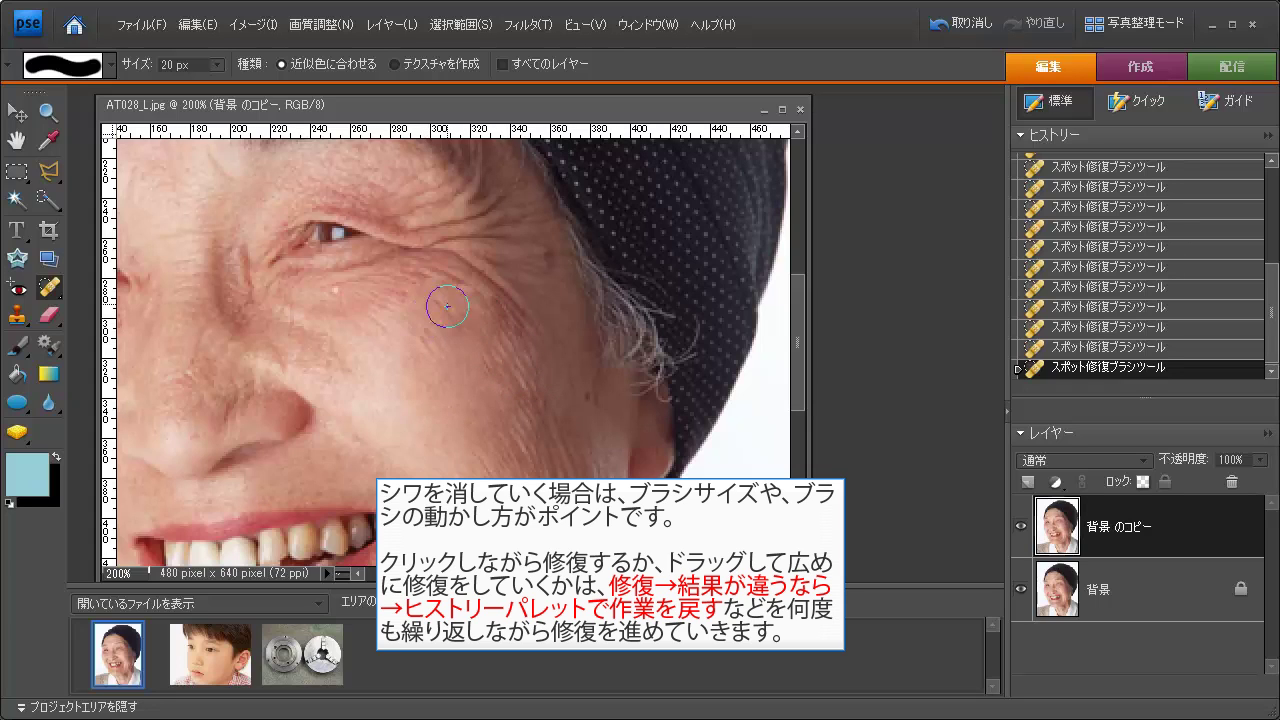
- Smooth a stretch of cheek wrinkles and the skin just below the eye
{"action": "mouse_move", "coordinate": [440, 296]}
{"action": "left_mouse_down"}
{"action": "mouse_move", "coordinate": [495, 298]}
{"action": "mouse_move", "coordinate": [521, 326]}
{"action": "left_mouse_up"}
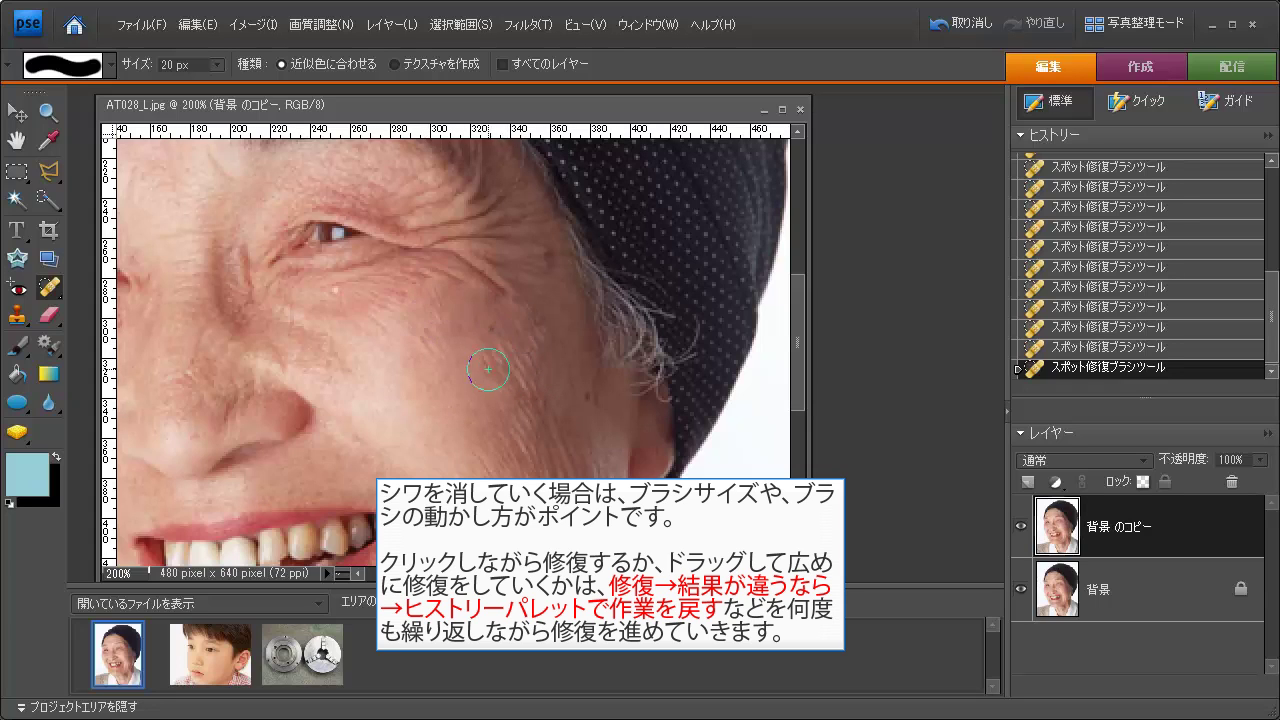
{"action": "left_click", "coordinate": [500, 357]}
{"action": "left_click", "coordinate": [527, 346]}
{"action": "left_click", "coordinate": [511, 385]}
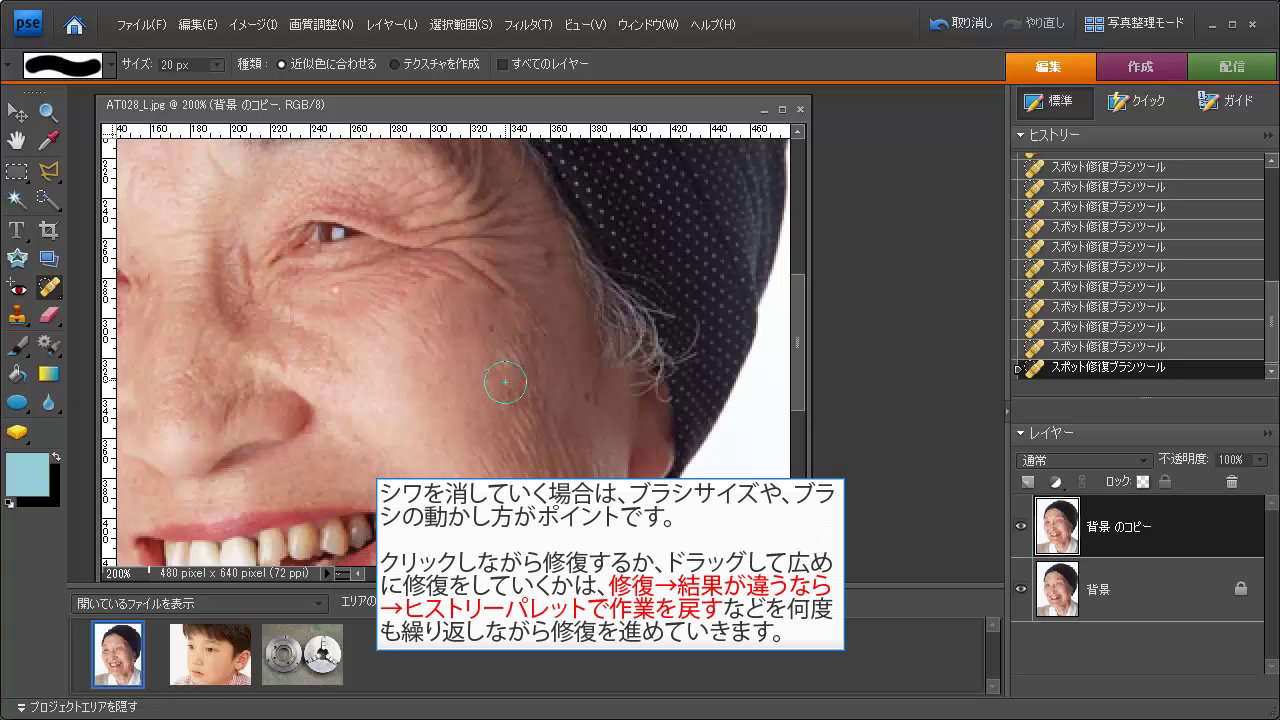
{"action": "left_click", "coordinate": [509, 355]}
{"action": "left_click", "coordinate": [486, 389]}
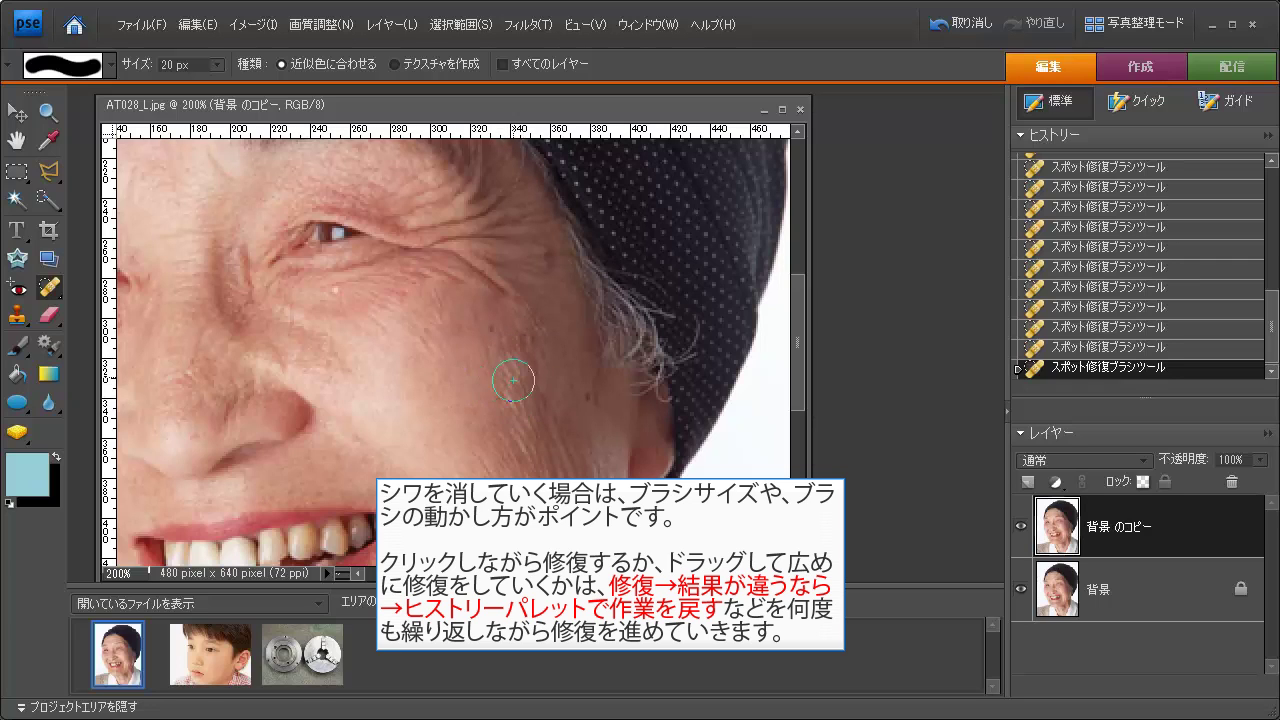
{"action": "left_click", "coordinate": [453, 285]}
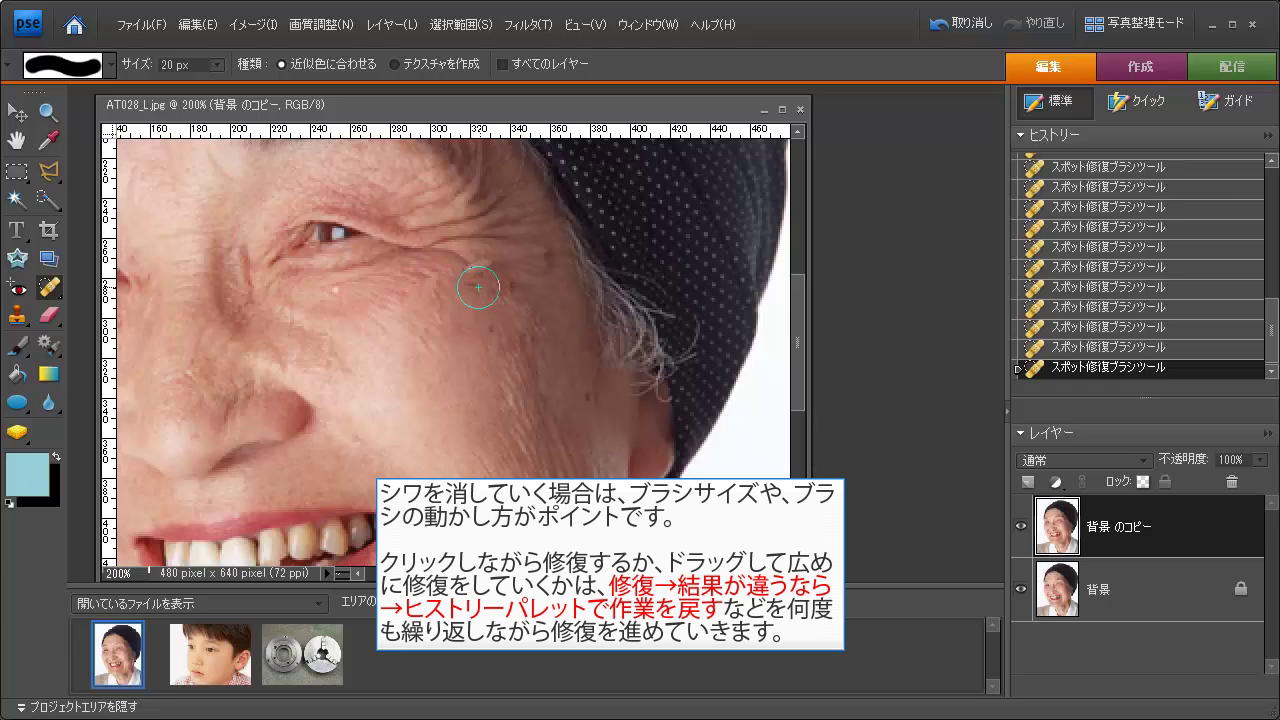
{"action": "left_click", "coordinate": [478, 288]}
{"action": "left_click", "coordinate": [474, 290]}
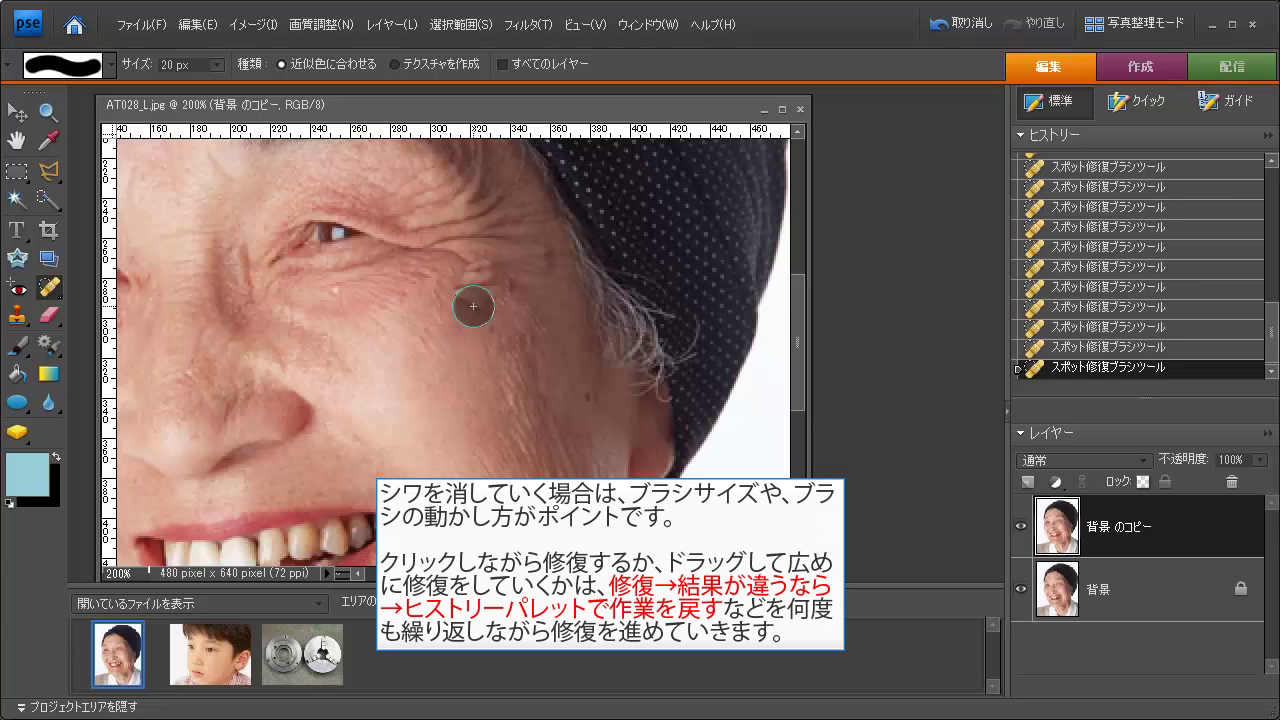
{"action": "left_click", "coordinate": [474, 296]}
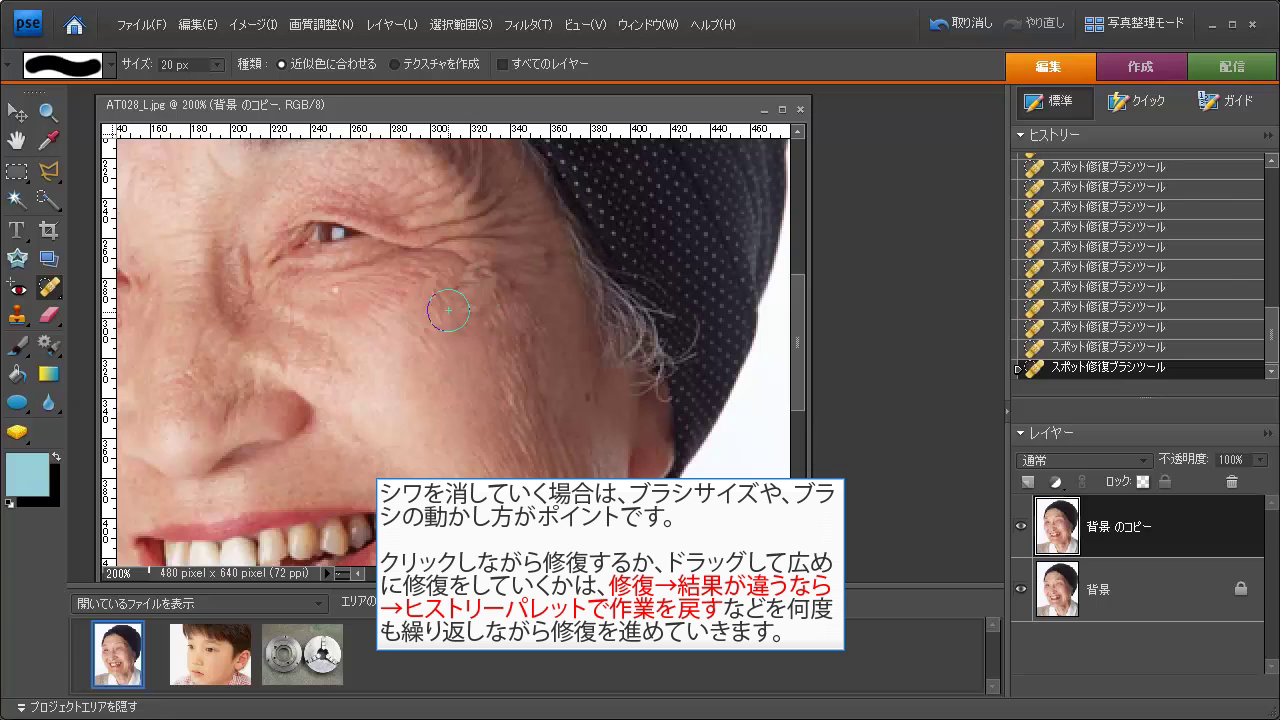
{"action": "left_click", "coordinate": [460, 305]}
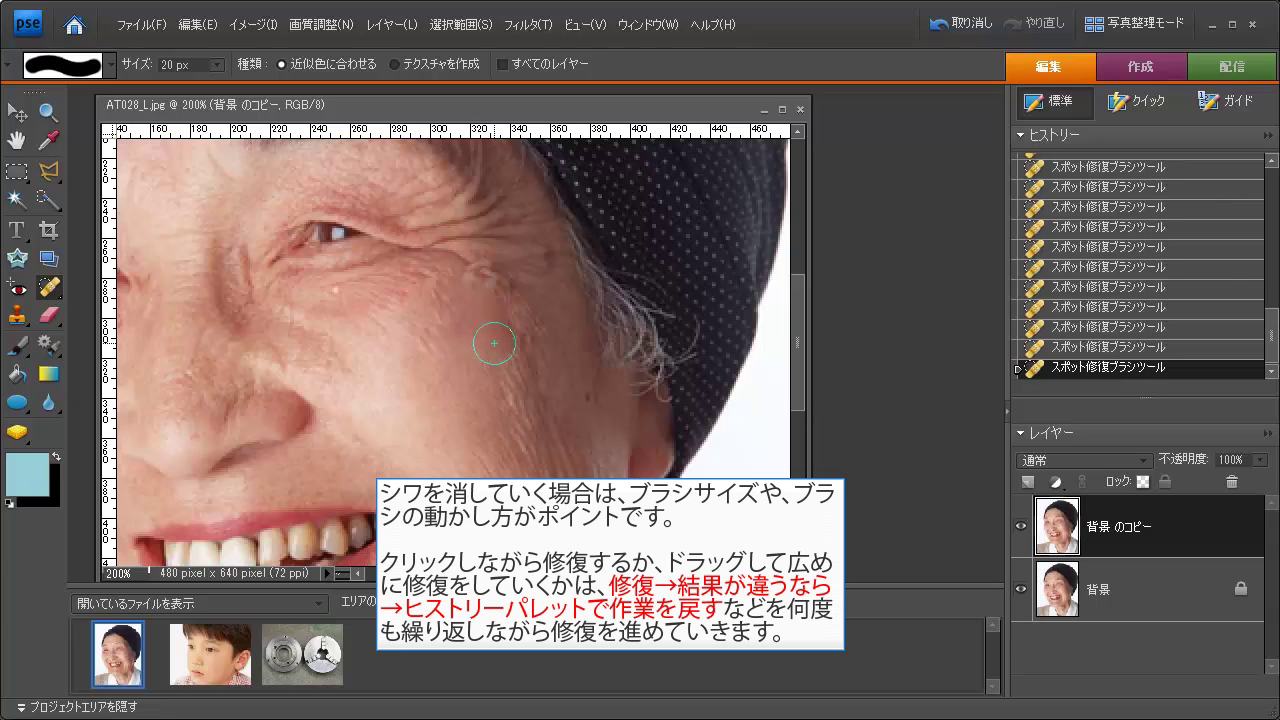
{"action": "left_click", "coordinate": [480, 290]}
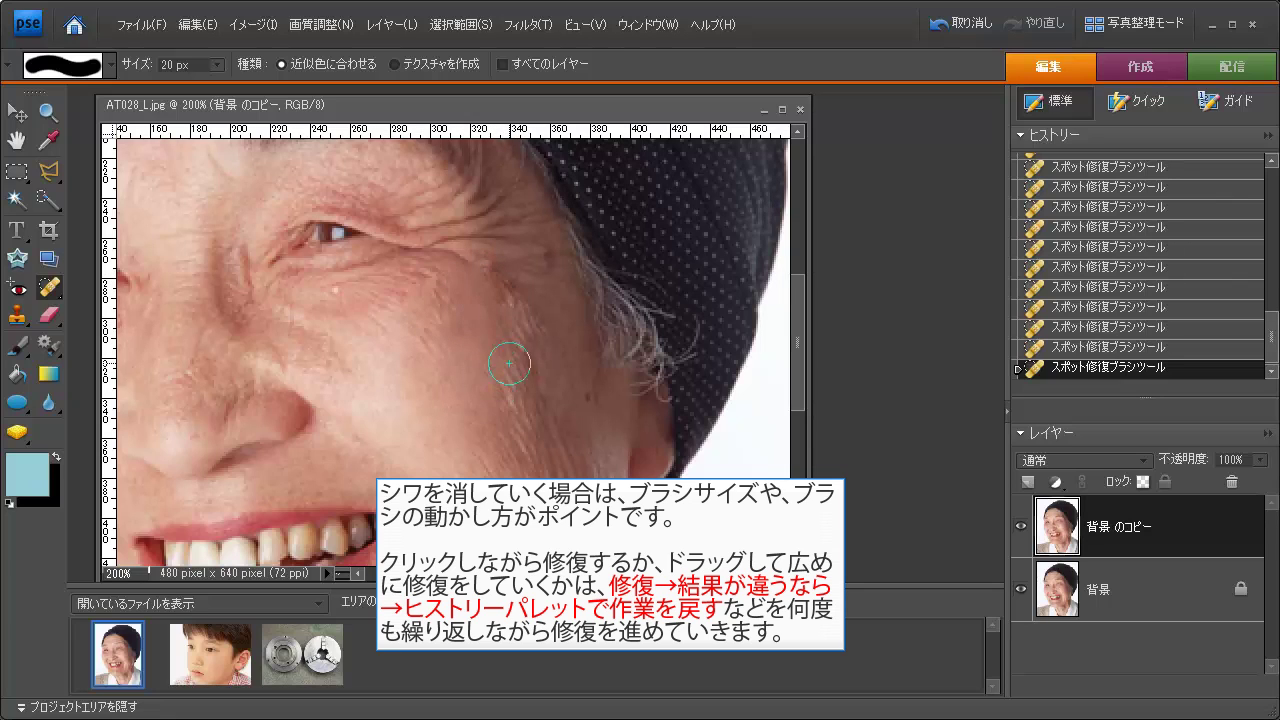
- Heal the remaining wrinkles on the lower and upper cheek
{"action": "left_click", "coordinate": [505, 399]}
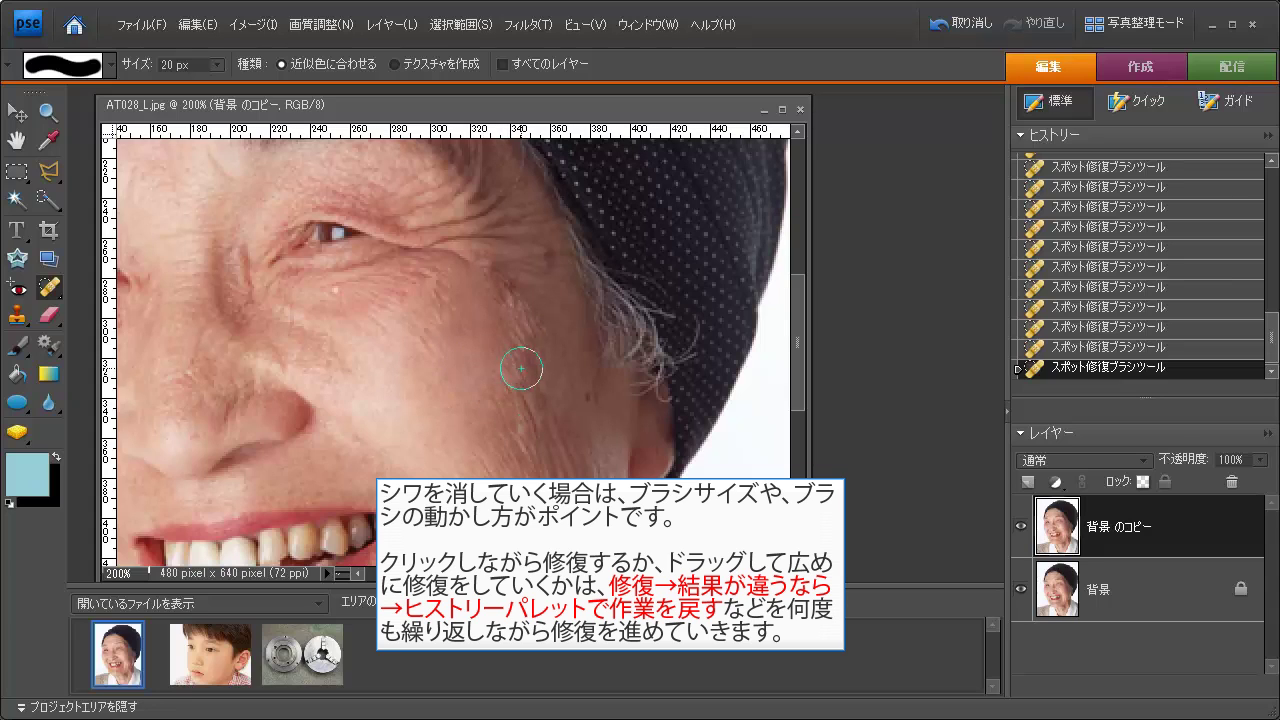
{"action": "left_click", "coordinate": [486, 338]}
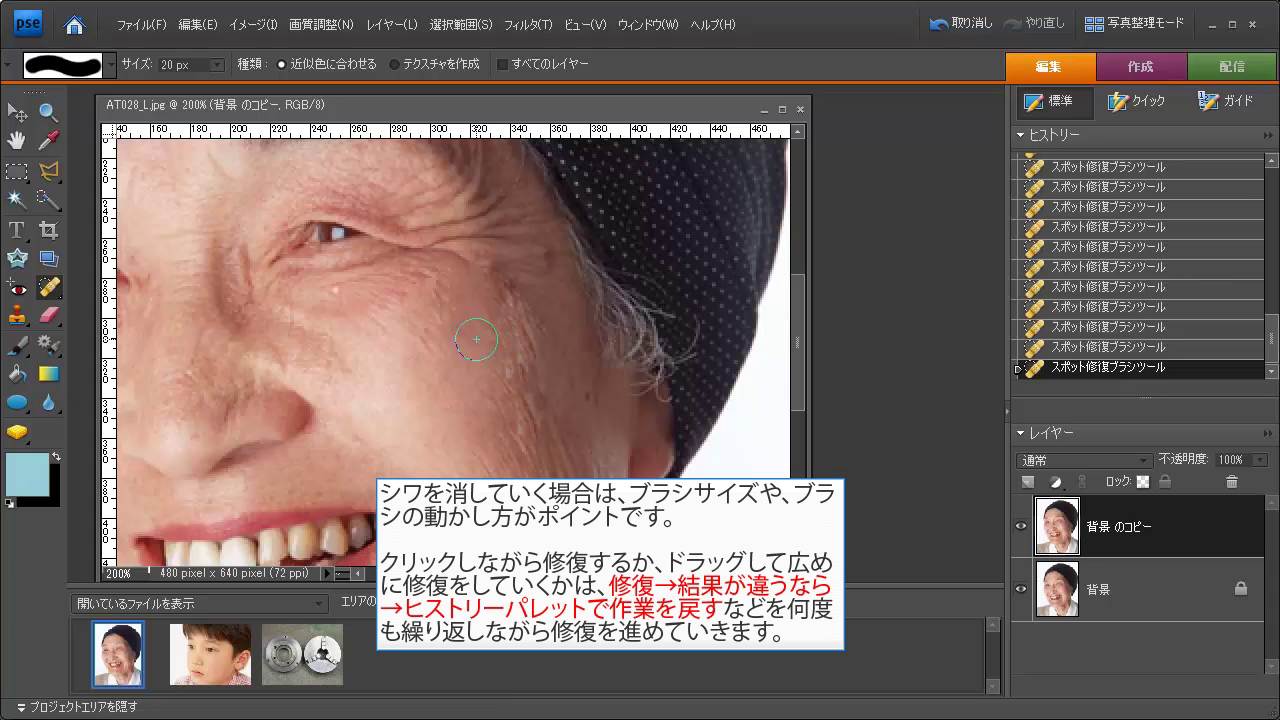
{"action": "left_click", "coordinate": [483, 321]}
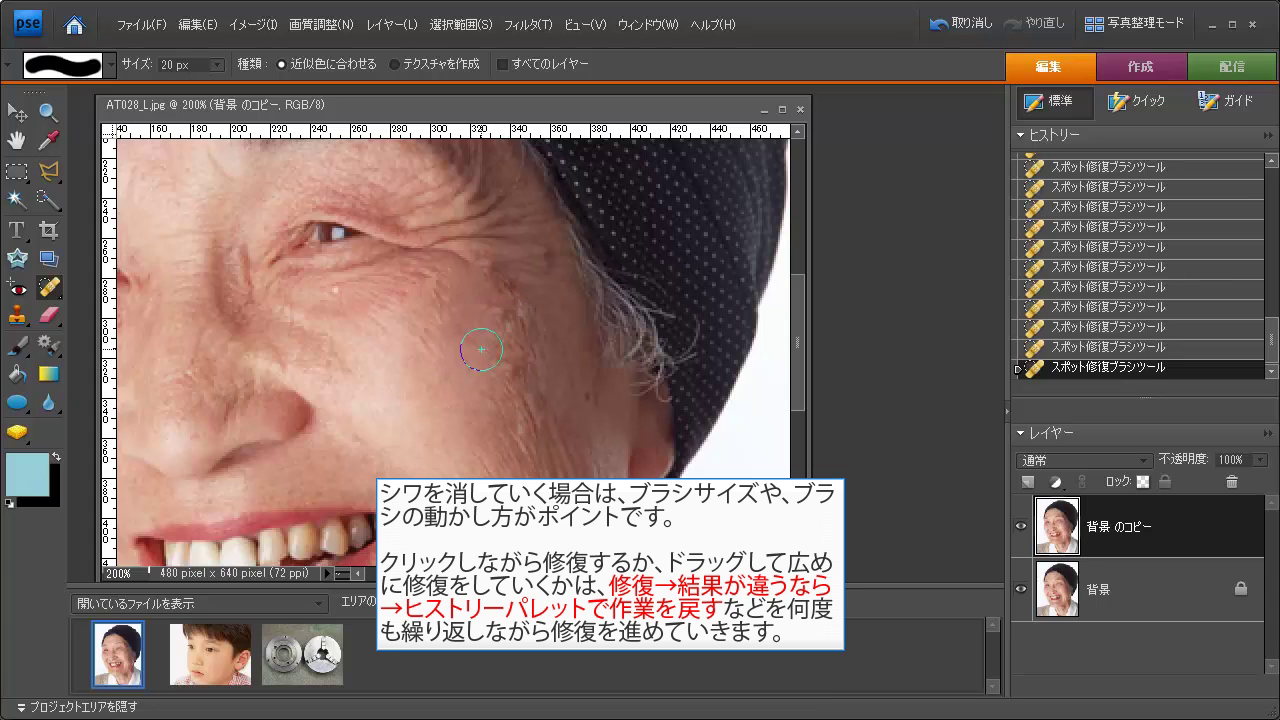
{"action": "left_click", "coordinate": [486, 360]}
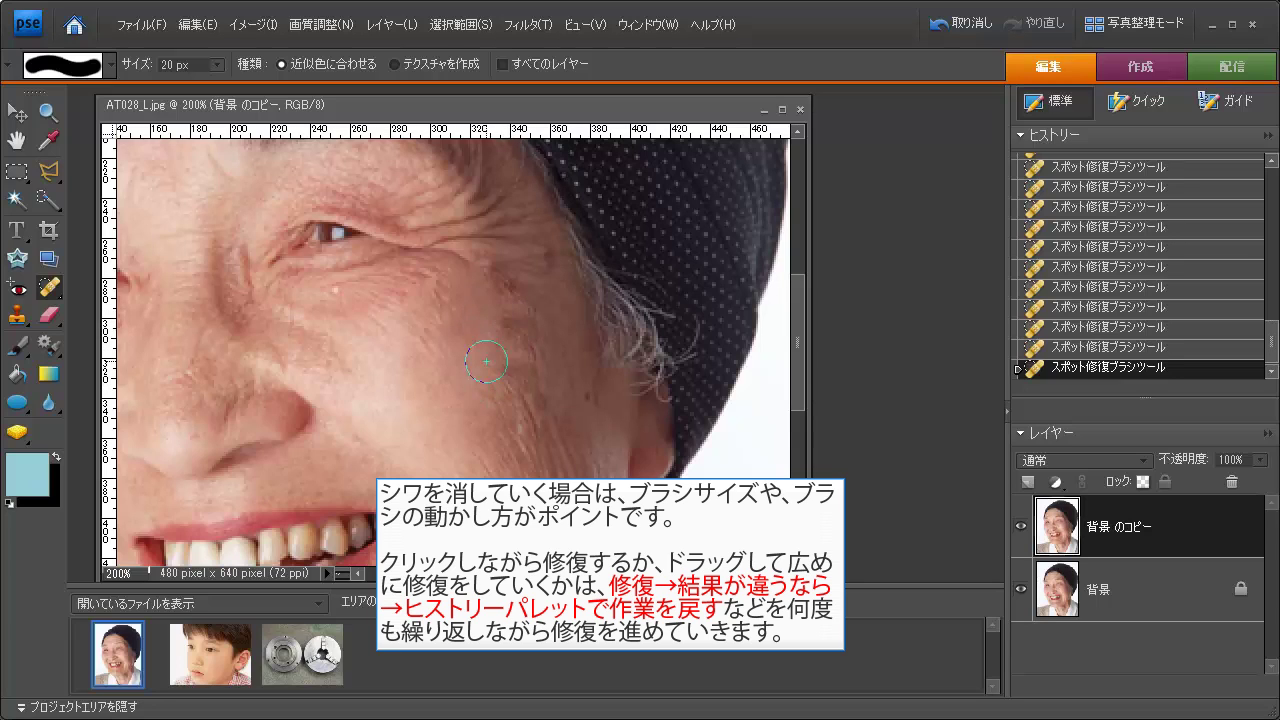
{"action": "left_click", "coordinate": [505, 352]}
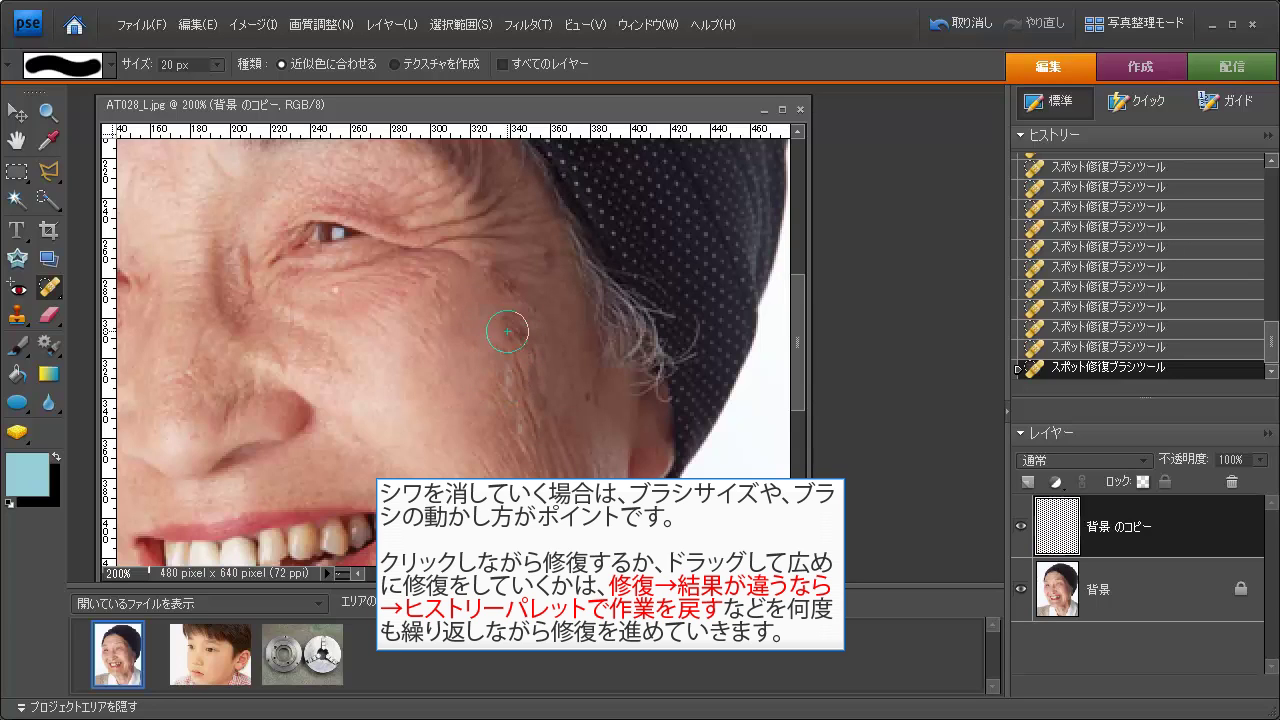
{"action": "left_click", "coordinate": [509, 358]}
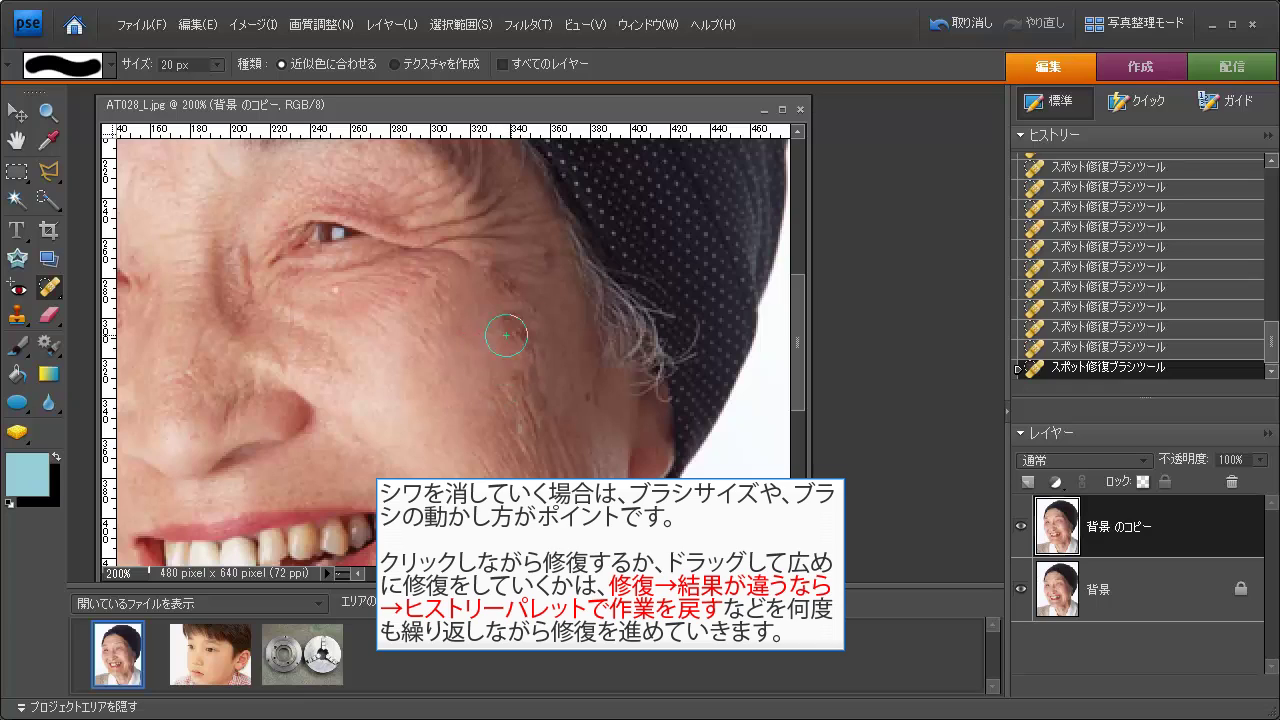
{"action": "left_click", "coordinate": [506, 323]}
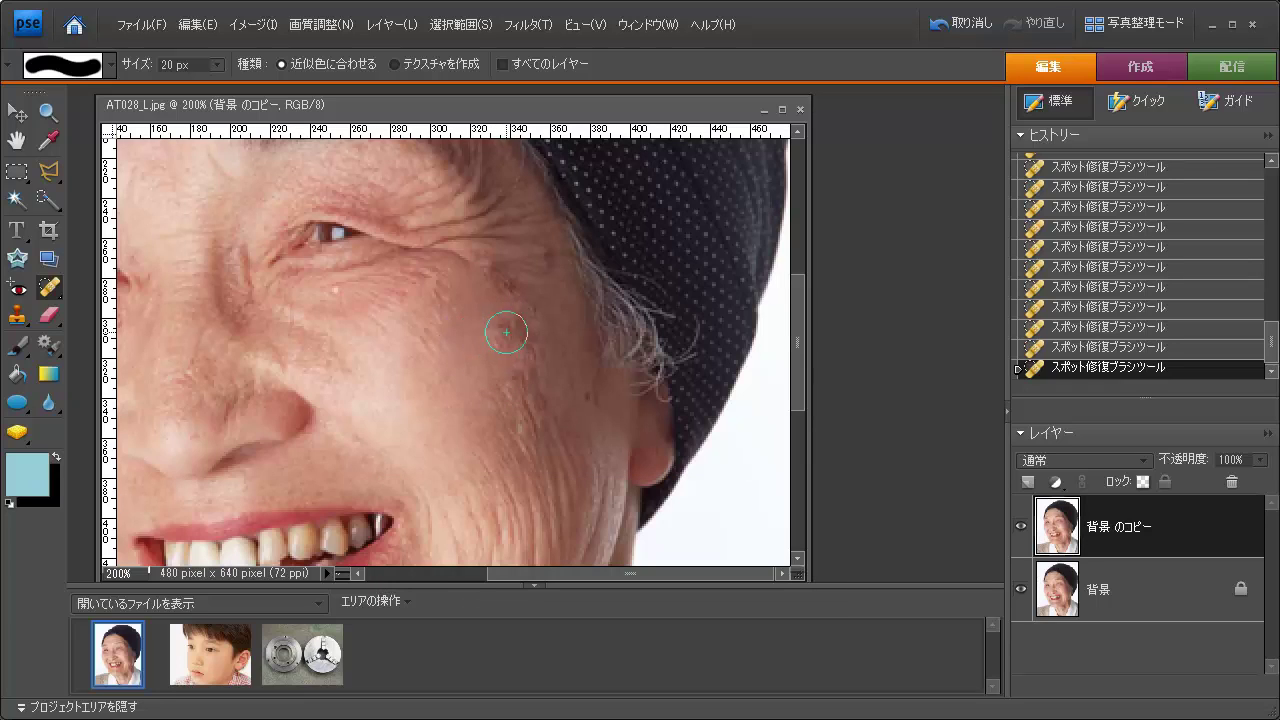
{"action": "left_click", "coordinate": [516, 330]}
- Set the brush size to 30 px and heal another pass of cheek wrinkles
{"action": "left_click", "coordinate": [168, 64]}
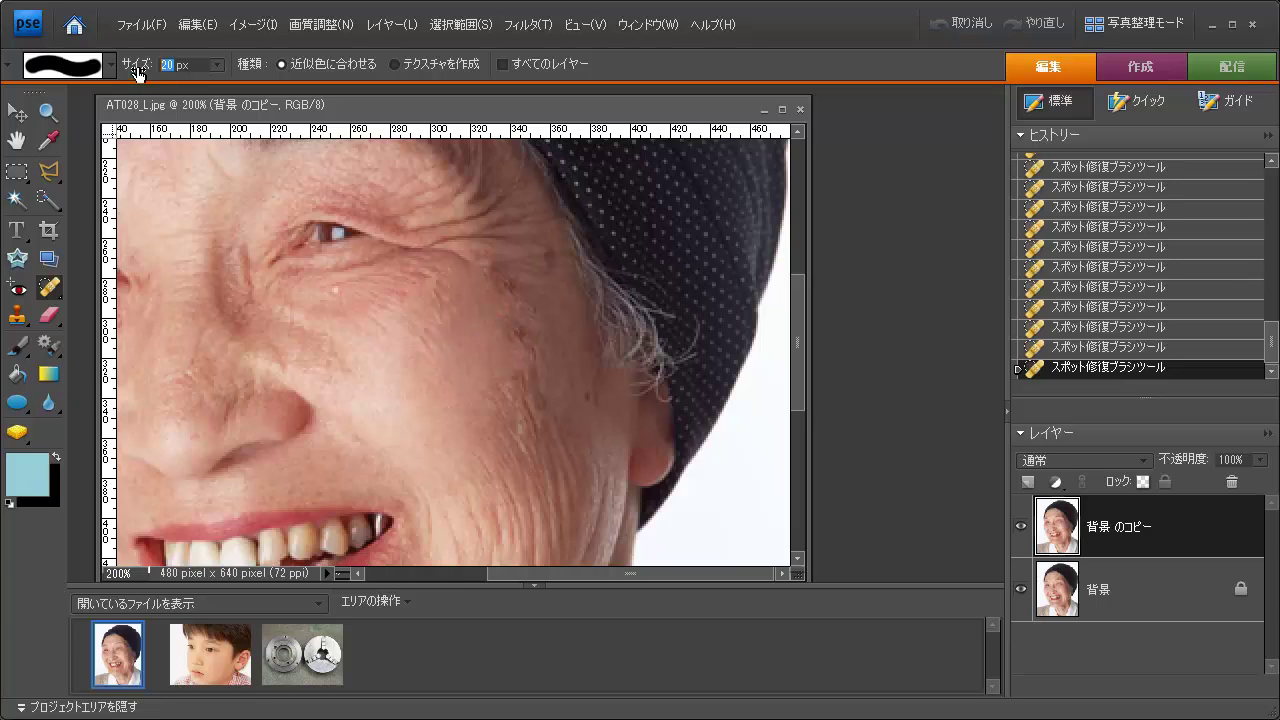
{"action": "type", "text": "30"}
{"action": "left_click", "coordinate": [502, 320]}
{"action": "left_click", "coordinate": [480, 309]}
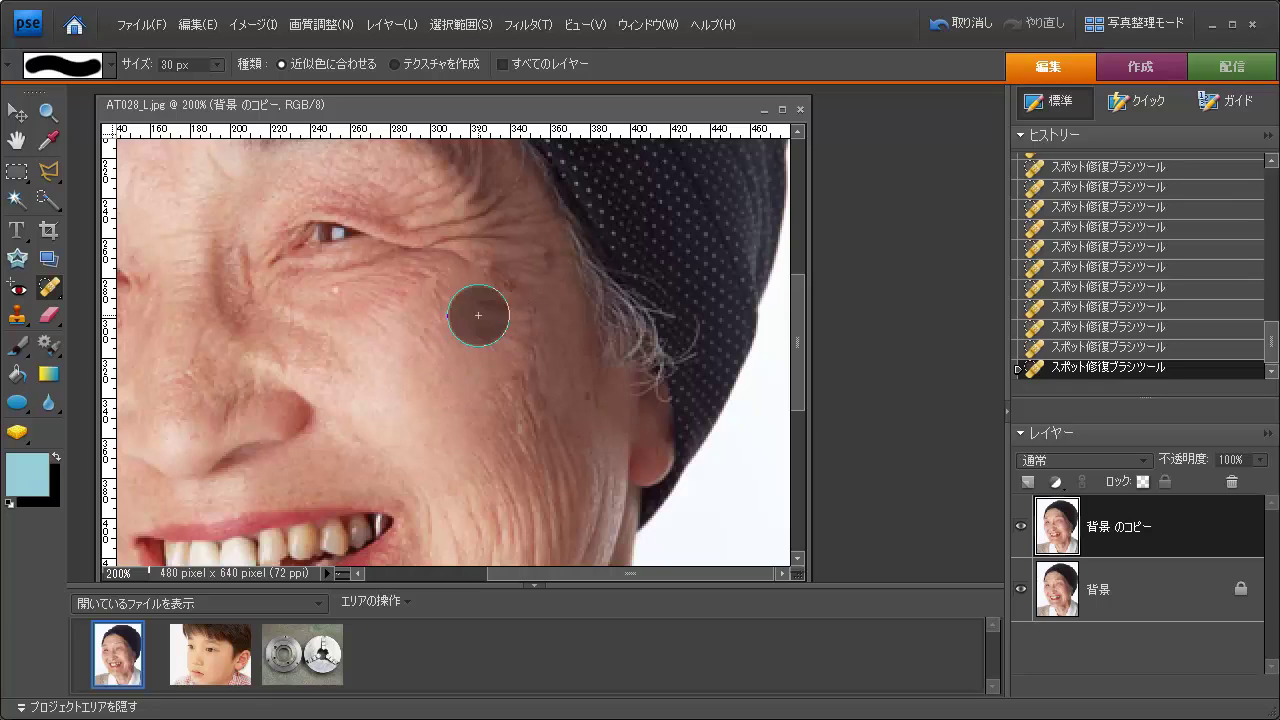
{"action": "left_click", "coordinate": [466, 320]}
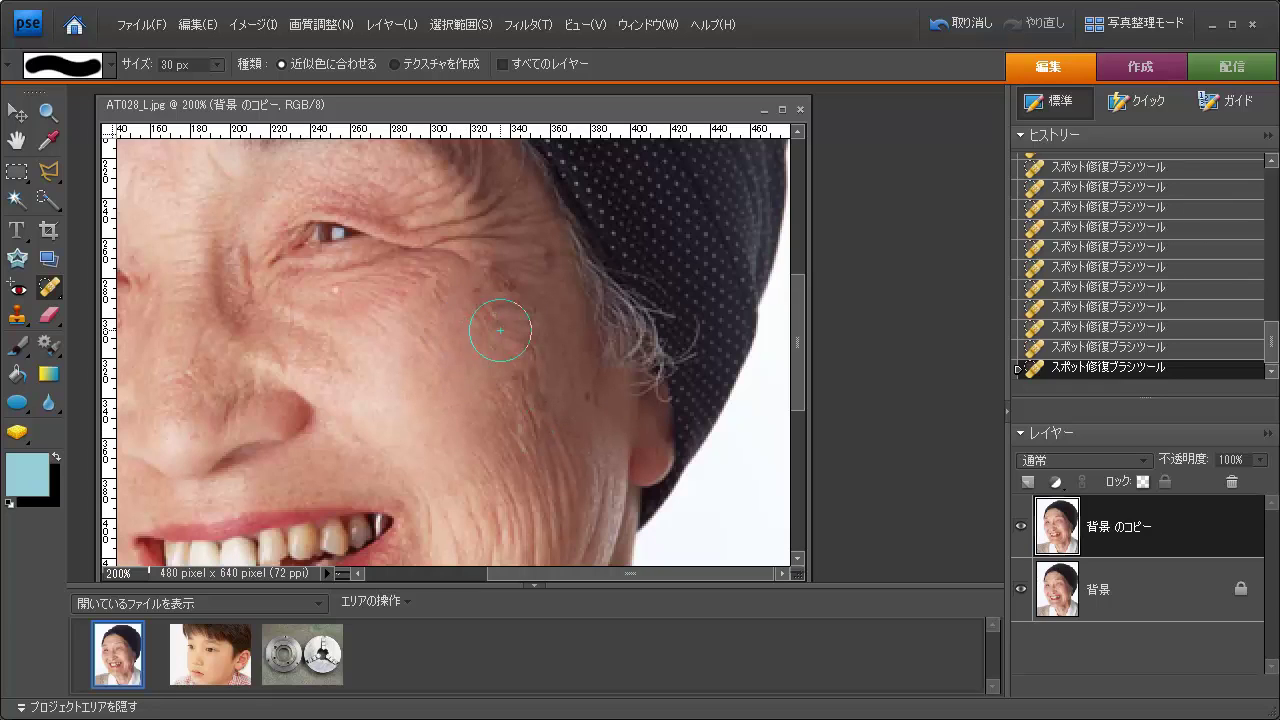
{"action": "left_click", "coordinate": [487, 310]}
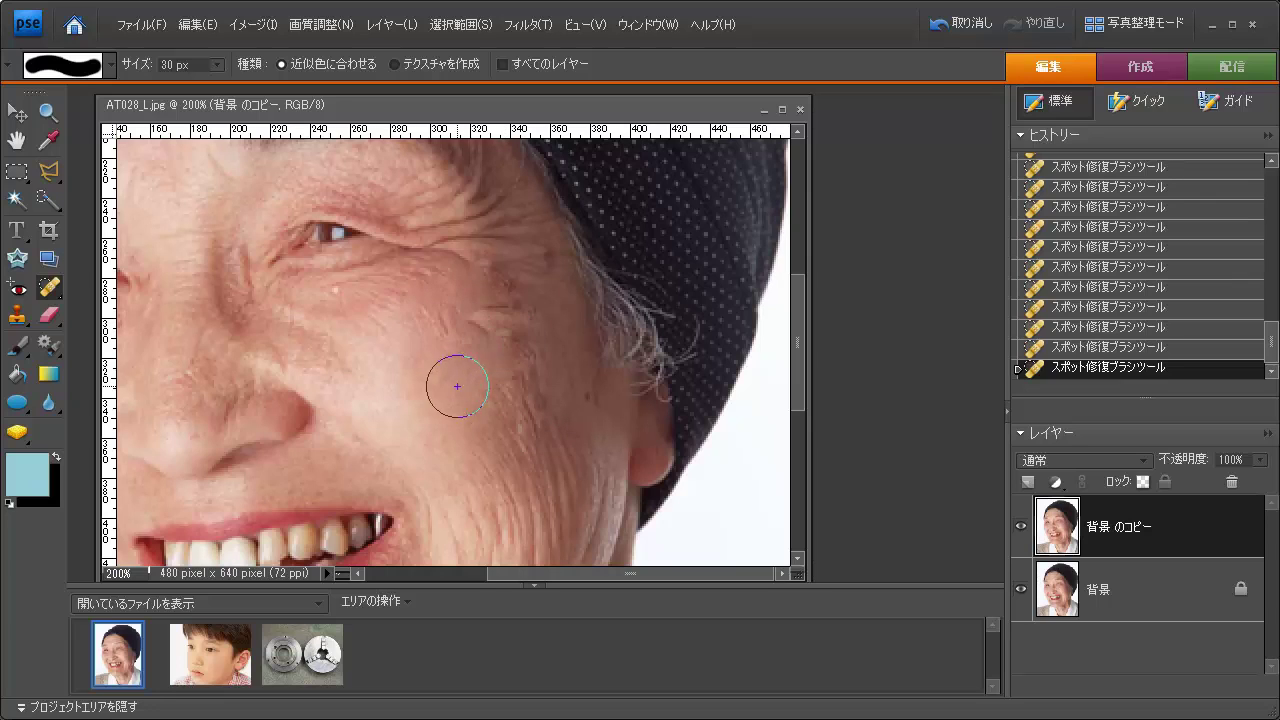
{"action": "left_click_drag", "start_coordinate": [475, 325], "coordinate": [525, 342]}
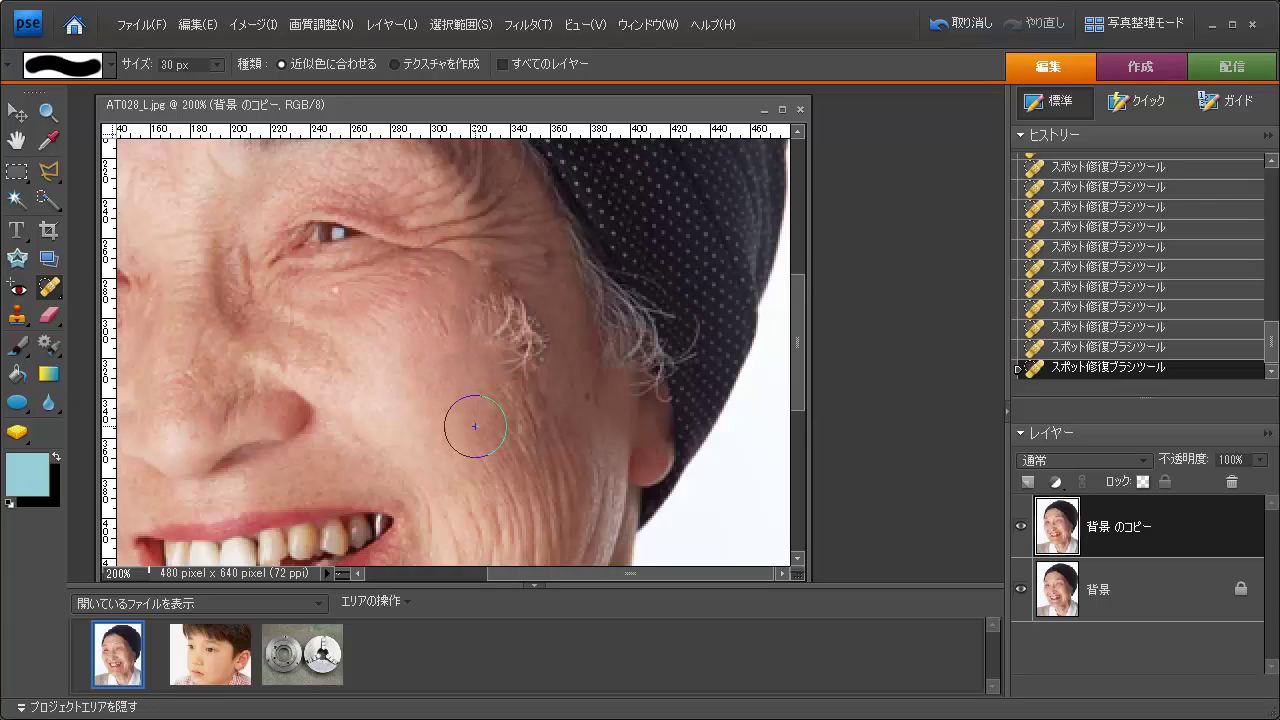
- Step back two history states, shrink the brush to 20 px, and re-heal two cheek wrinkles
{"action": "left_click", "coordinate": [1074, 229]}
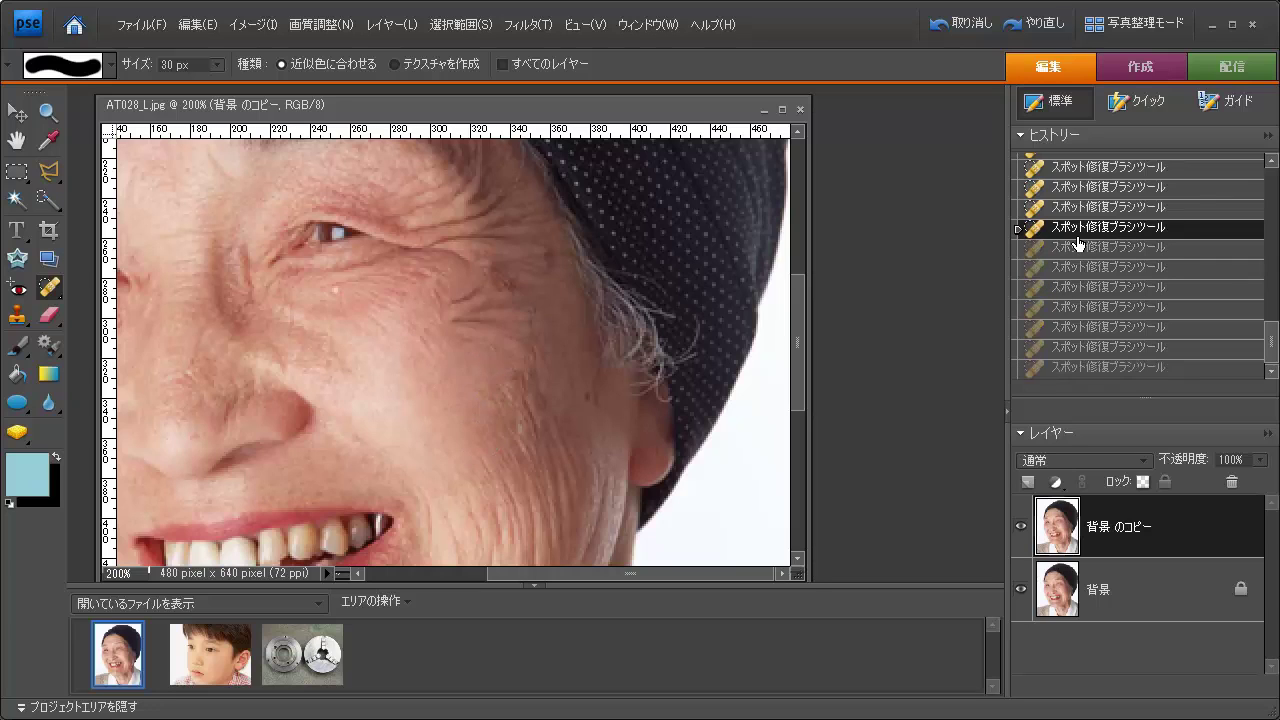
{"action": "left_click", "coordinate": [1074, 194]}
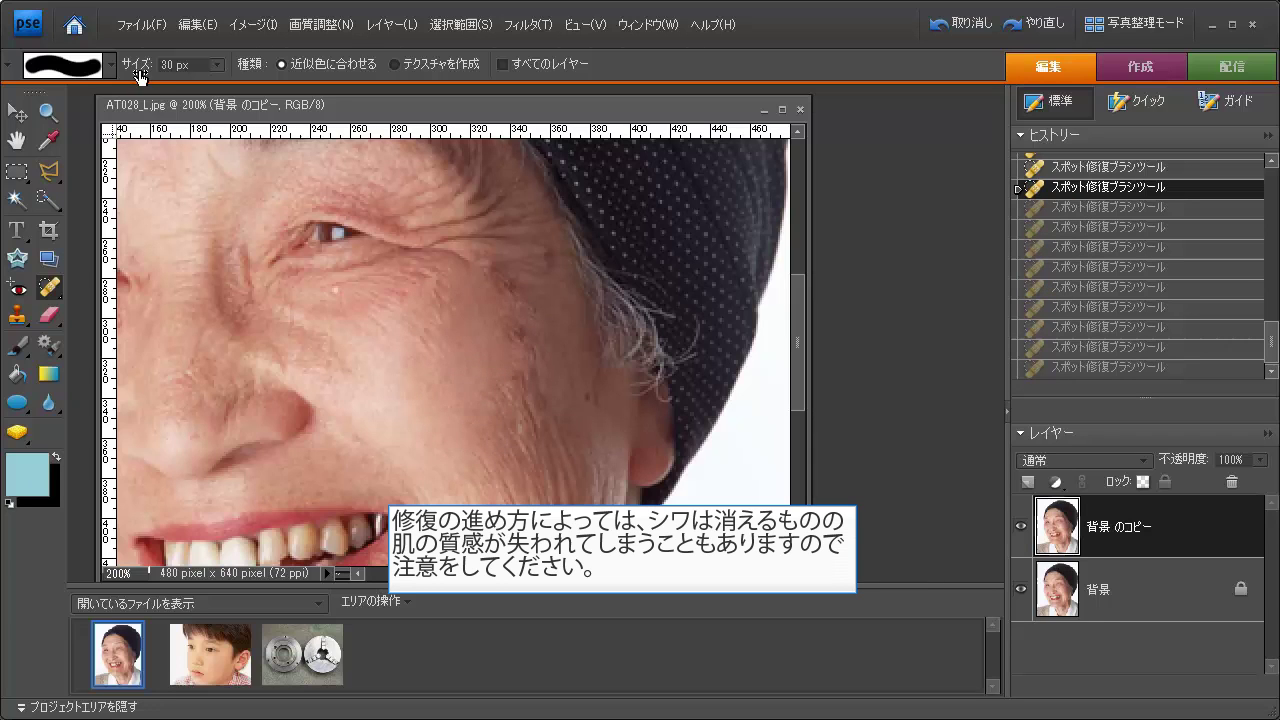
{"action": "left_click_drag", "start_coordinate": [168, 62], "coordinate": [135, 64]}
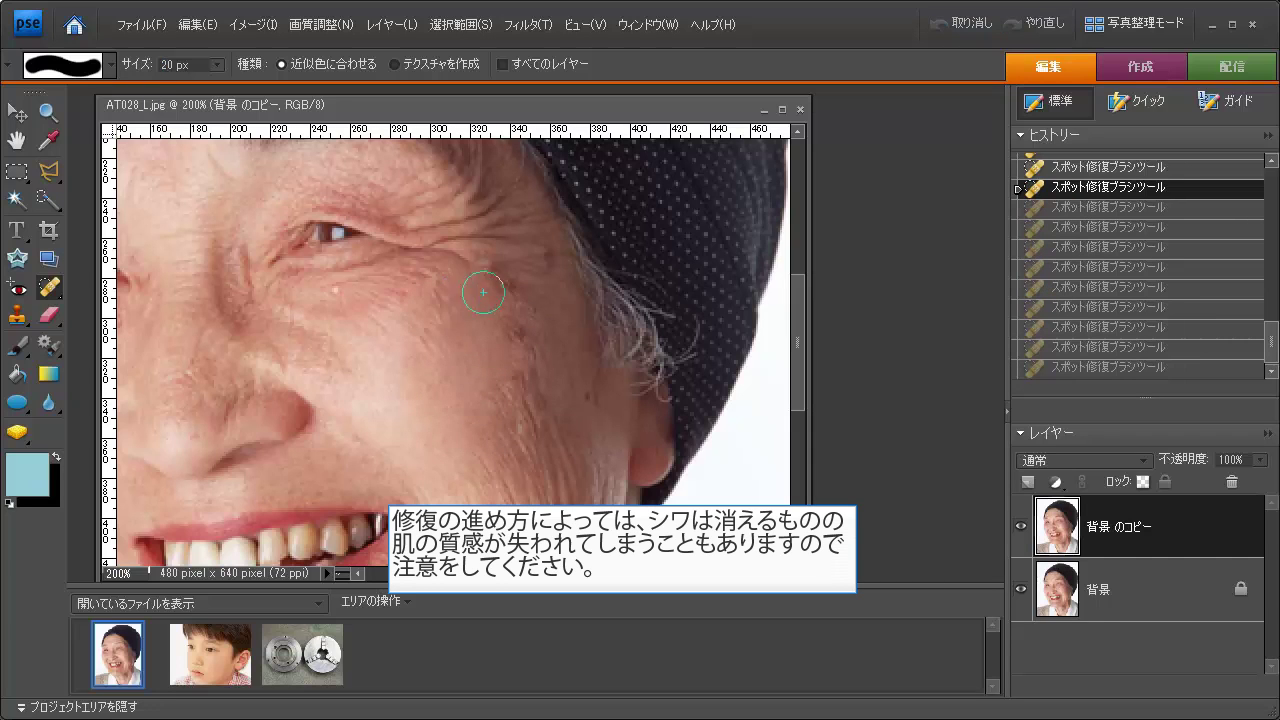
{"action": "left_click", "coordinate": [490, 285]}
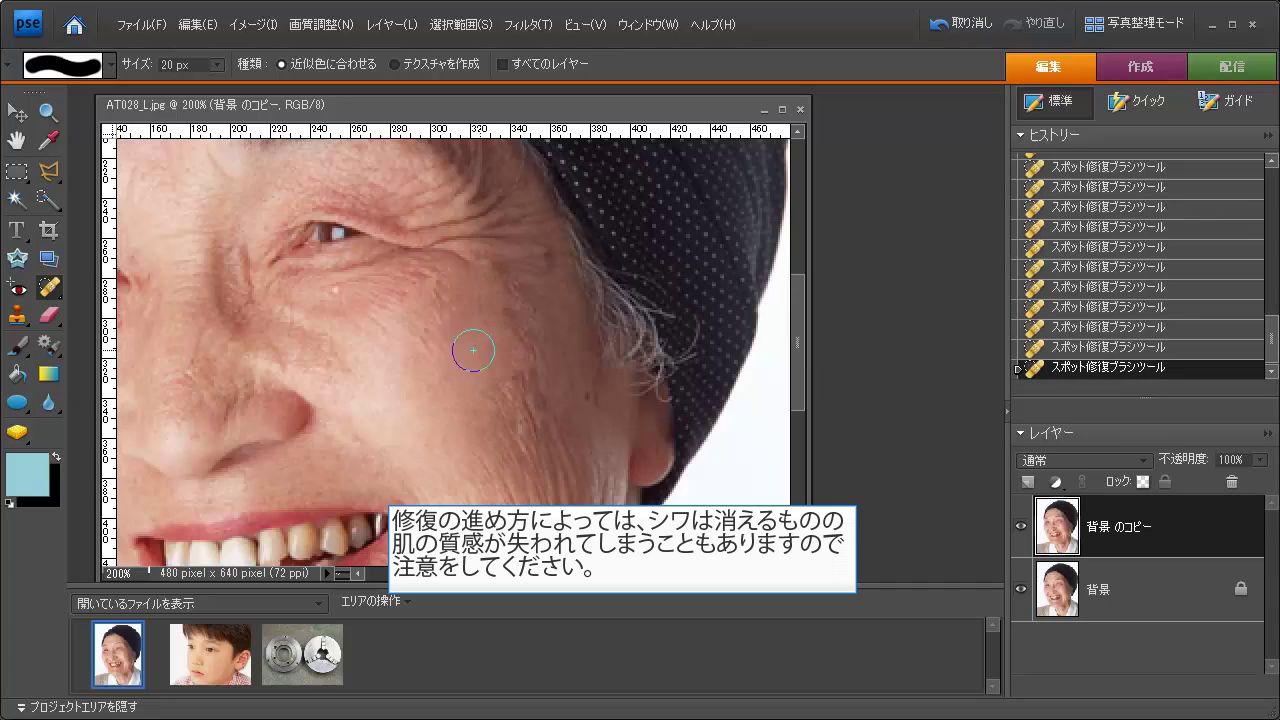
{"action": "left_click_drag", "start_coordinate": [514, 368], "coordinate": [515, 402]}
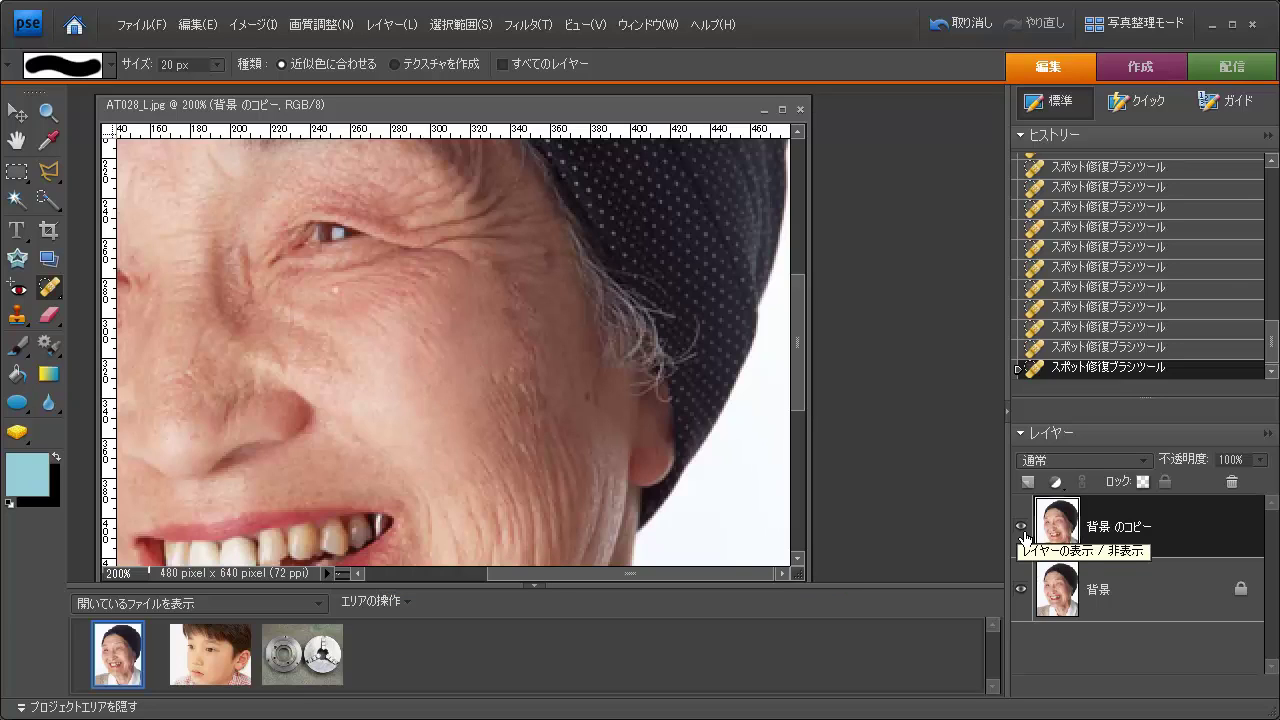
- Toggle the '背景 のコピー' layer's visibility repeatedly to compare retouched and original cheek
{"action": "left_click", "coordinate": [1022, 530]}
{"action": "left_click", "coordinate": [1021, 527]}
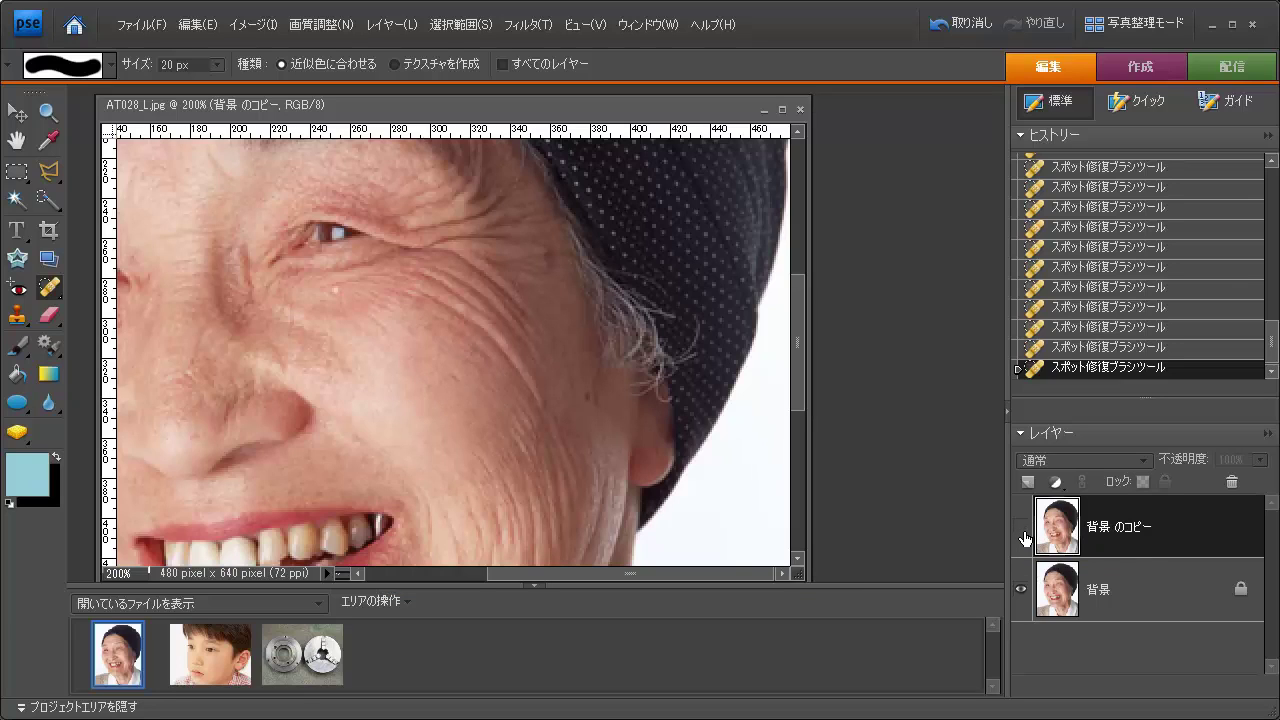
{"action": "left_click", "coordinate": [1022, 532]}
{"action": "left_click", "coordinate": [1018, 533]}
{"action": "left_click", "coordinate": [1017, 532]}
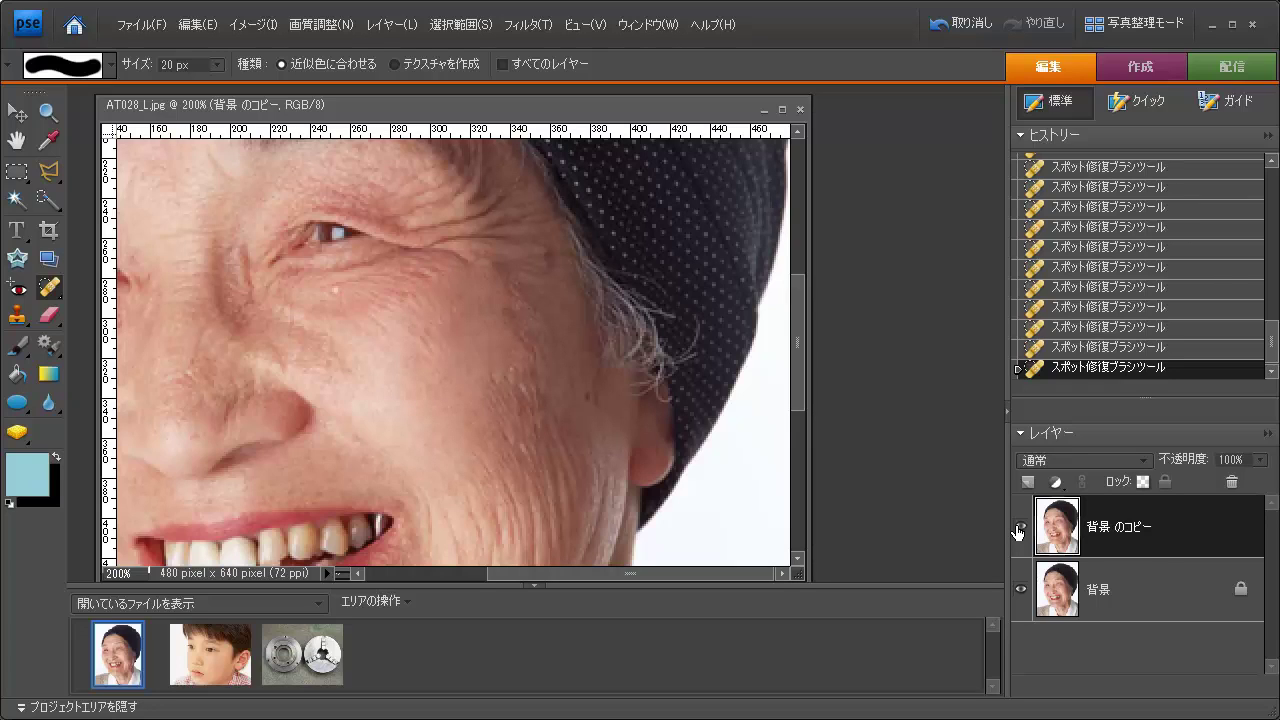
{"action": "left_click", "coordinate": [1017, 532]}
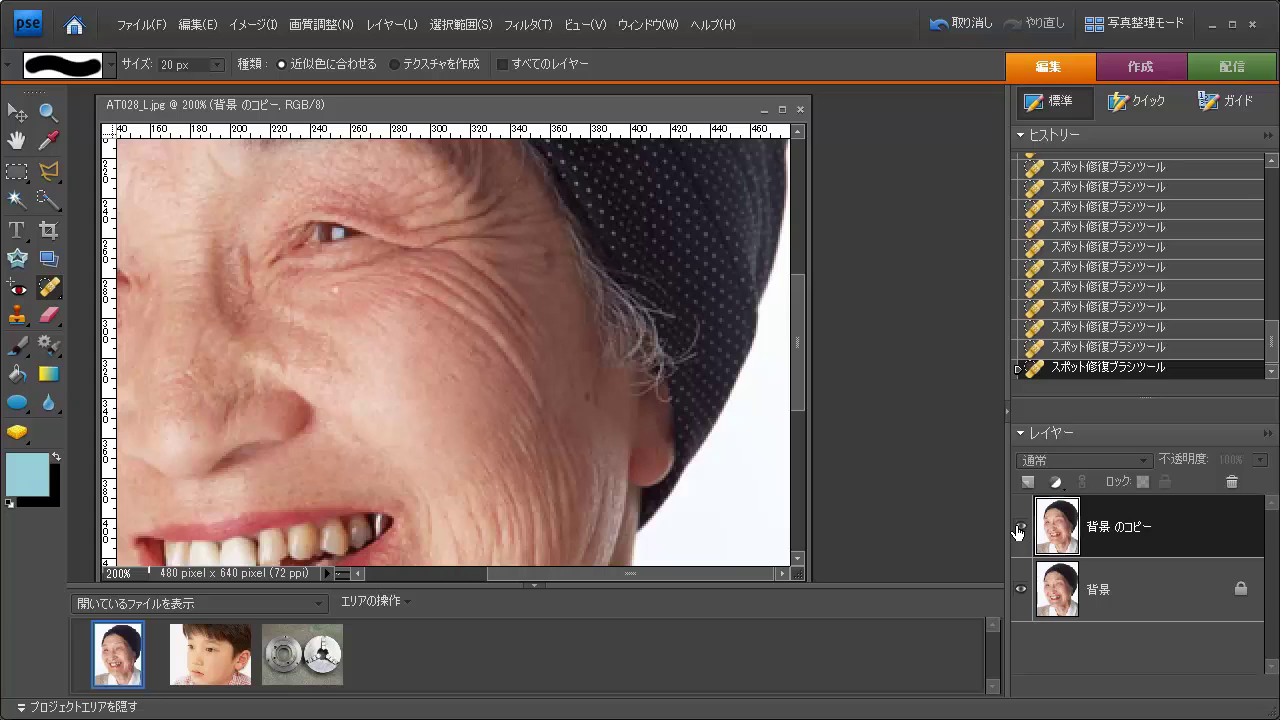
{"action": "left_click", "coordinate": [1017, 532]}
- Revert the history to the first Spot Healing Brush state
{"action": "scroll", "coordinate": [1159, 304], "scroll_direction": "up", "scroll_amount": 3}
{"action": "scroll", "coordinate": [1100, 260], "scroll_direction": "up", "scroll_amount": 3}
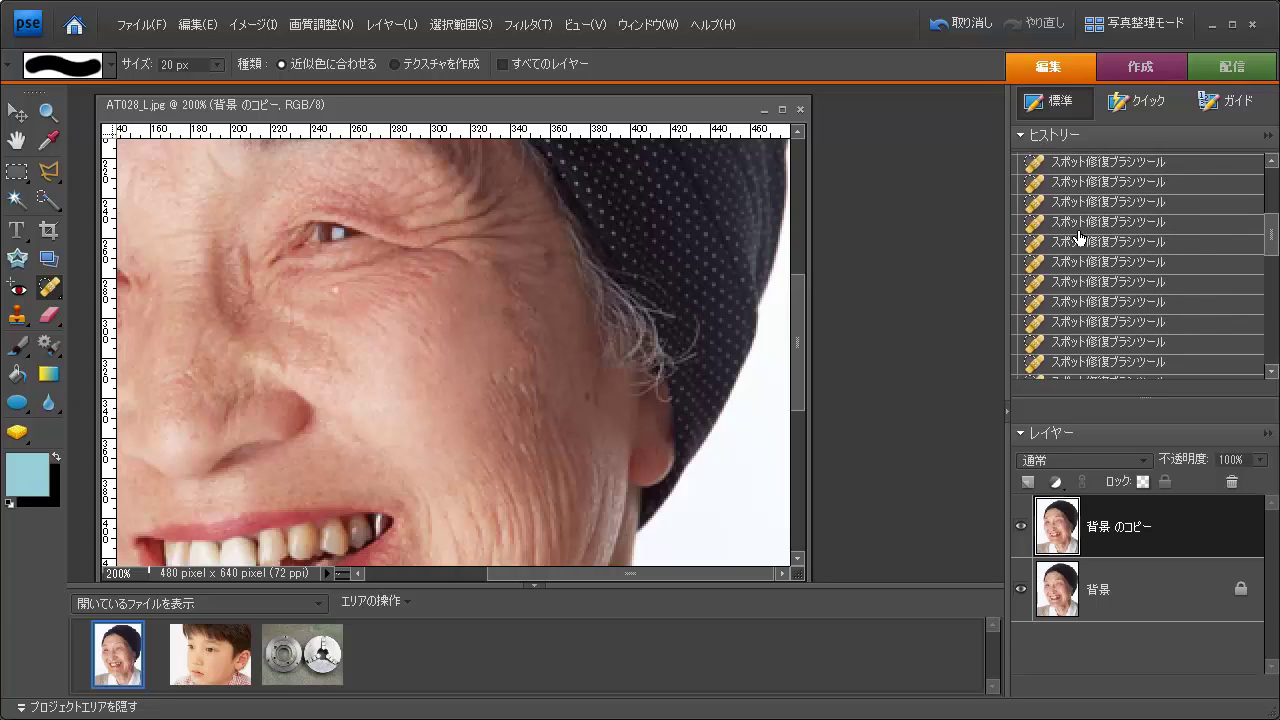
{"action": "scroll", "coordinate": [1078, 236], "scroll_direction": "up", "scroll_amount": 3}
{"action": "left_click", "coordinate": [1124, 165]}
{"action": "scroll", "coordinate": [1124, 170], "scroll_direction": "up", "scroll_amount": 3}
{"action": "left_click", "coordinate": [1118, 201]}
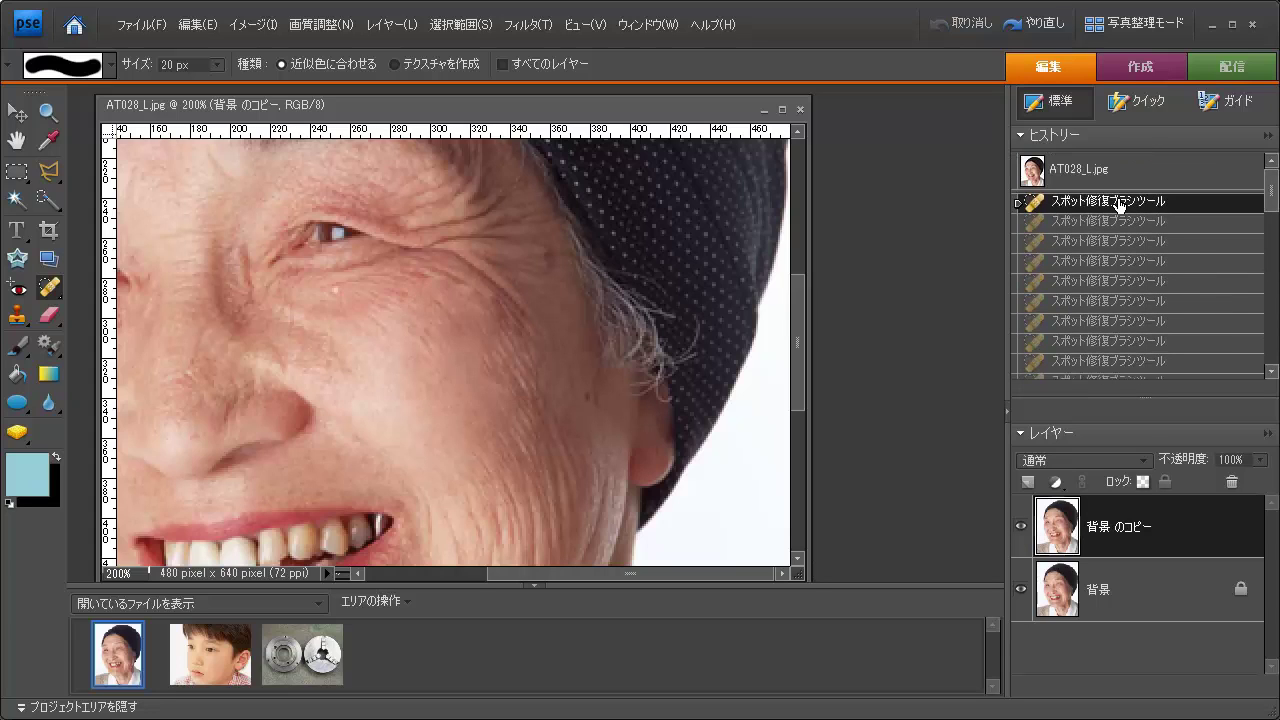
- Delete the retouched '背景 のコピー' layer
{"action": "right_click", "coordinate": [1157, 525]}
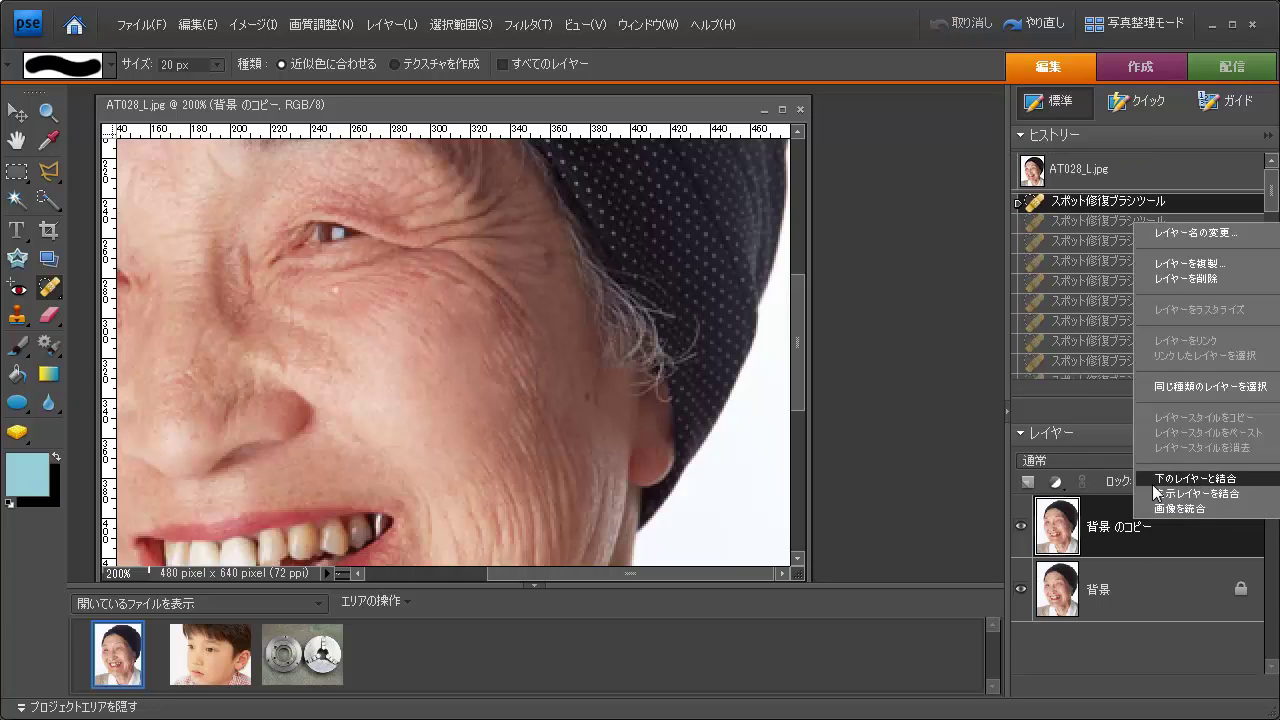
{"action": "left_click", "coordinate": [1170, 279]}
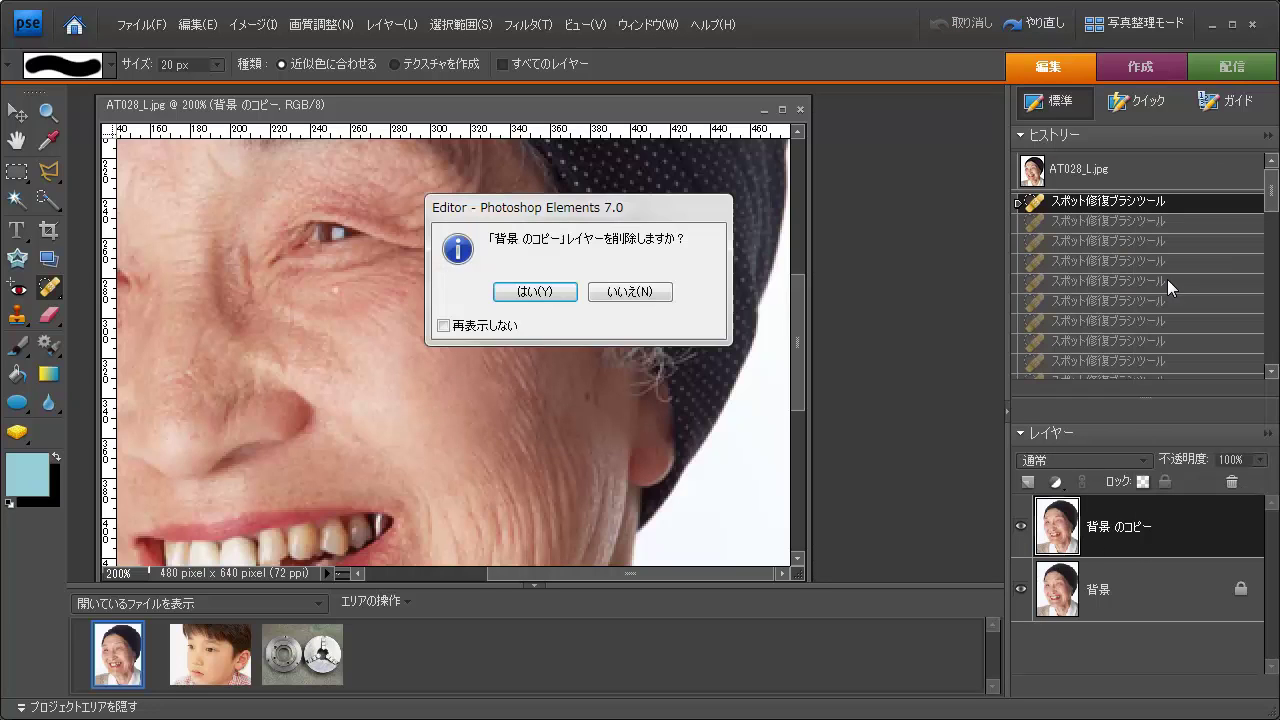
{"action": "left_click", "coordinate": [560, 300]}
- Duplicate the '背景' layer to make a fresh copy
{"action": "right_click", "coordinate": [1093, 526]}
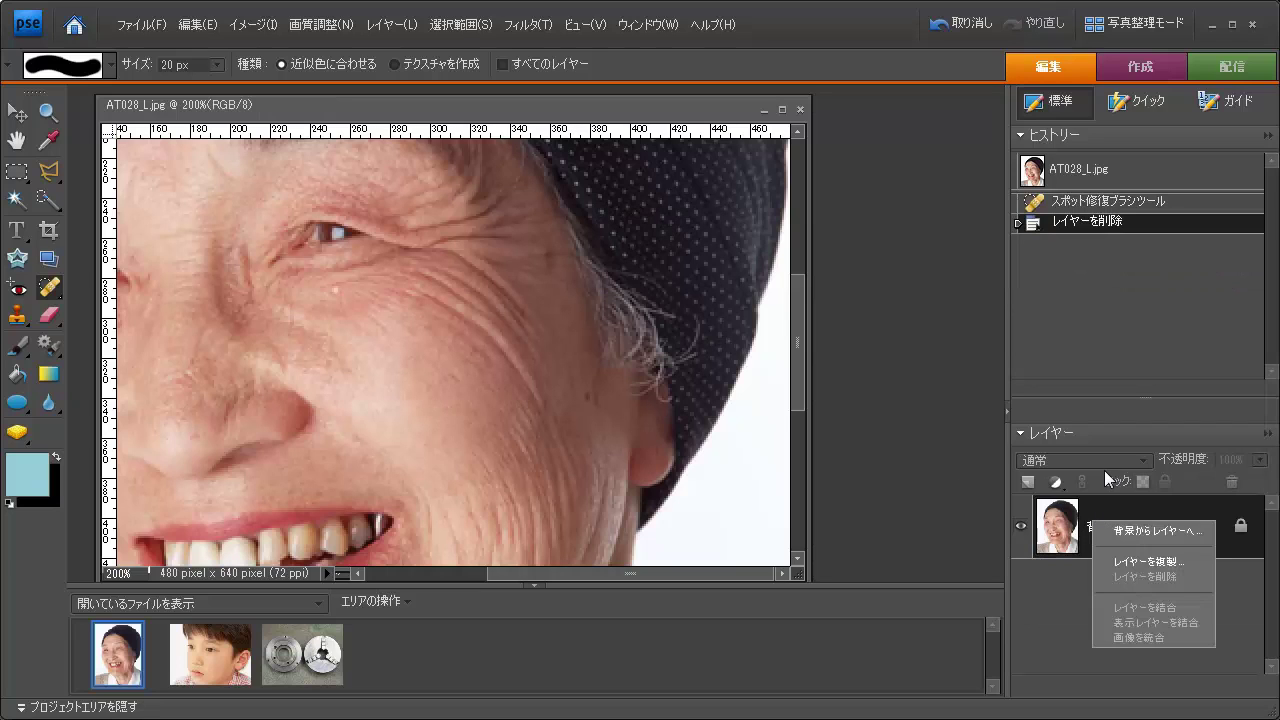
{"action": "left_click", "coordinate": [1117, 558]}
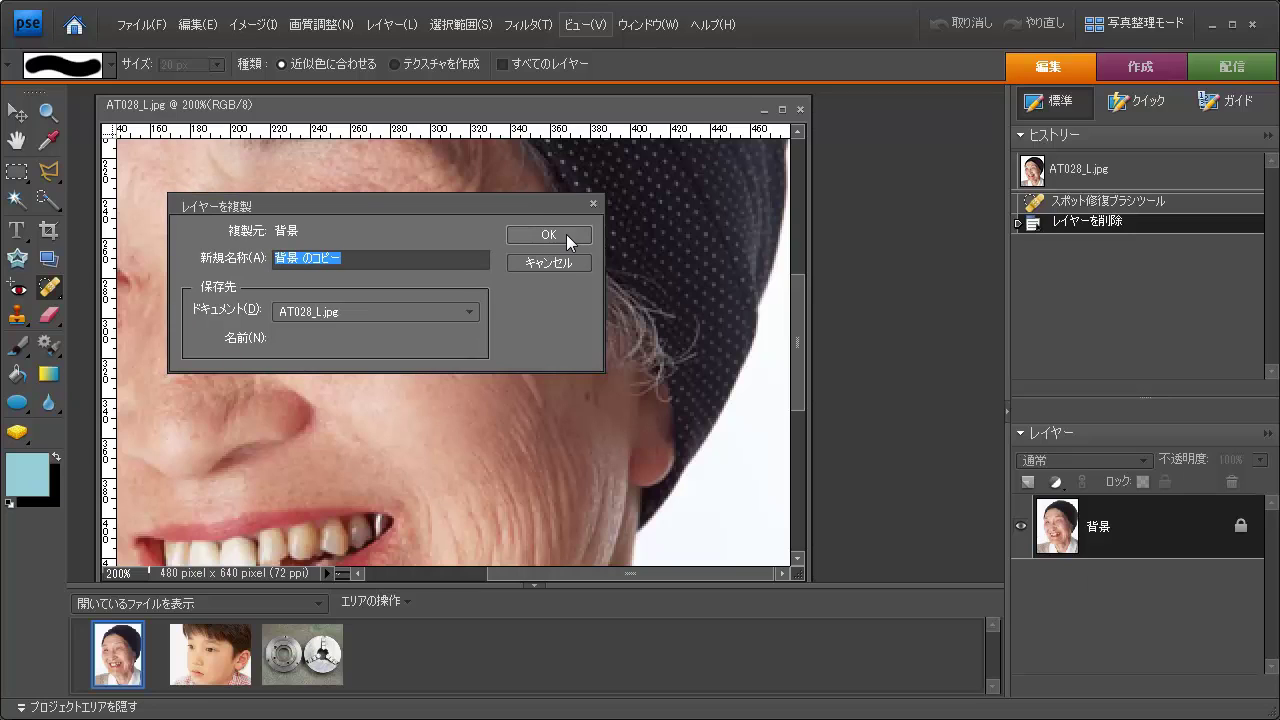
{"action": "left_click", "coordinate": [548, 235]}
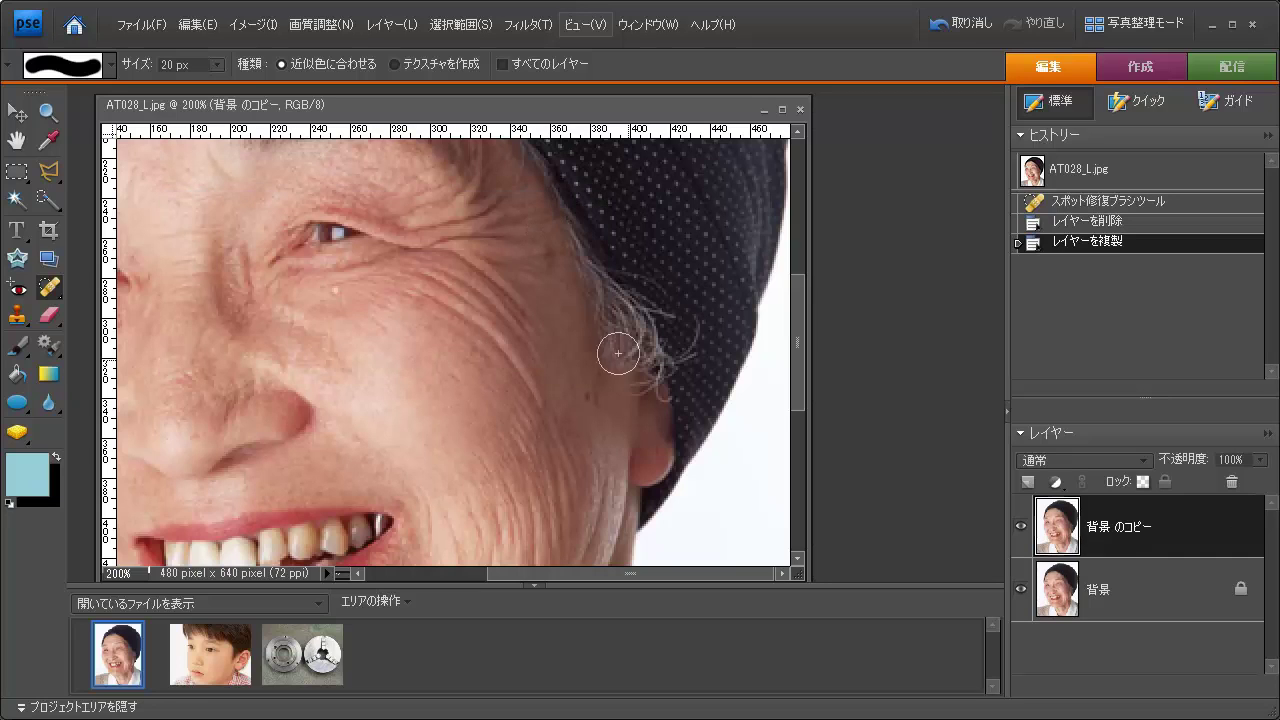
- Switch to Create Texture and heal the wrinkles from the eye corner down the cheek
{"action": "left_click", "coordinate": [395, 64]}
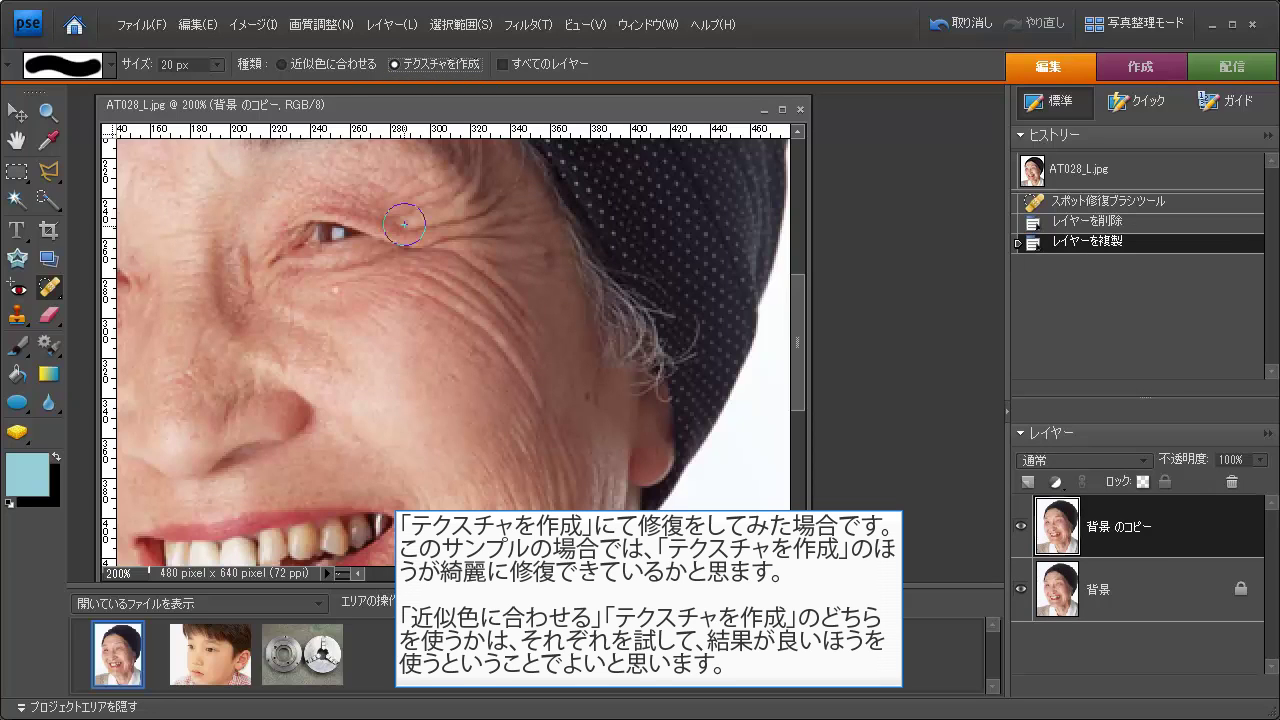
{"action": "left_click", "coordinate": [448, 312]}
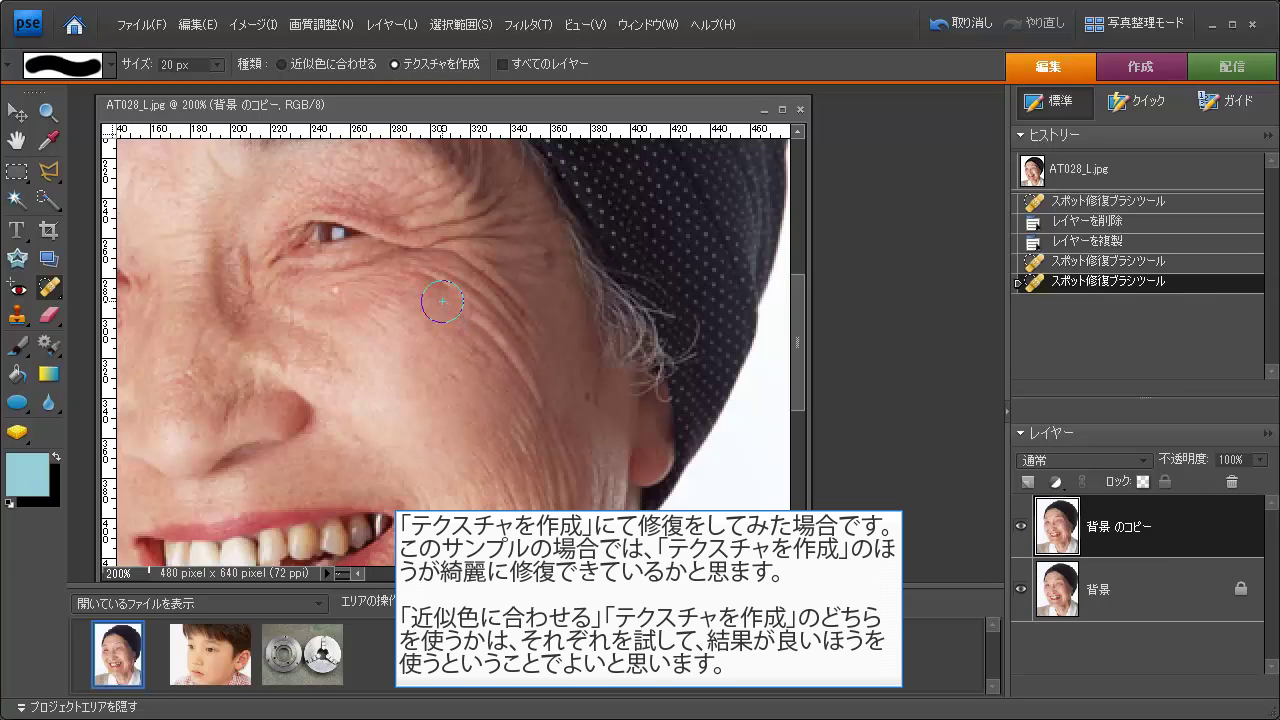
{"action": "left_click", "coordinate": [460, 297]}
{"action": "left_click", "coordinate": [486, 334]}
{"action": "left_click", "coordinate": [505, 356]}
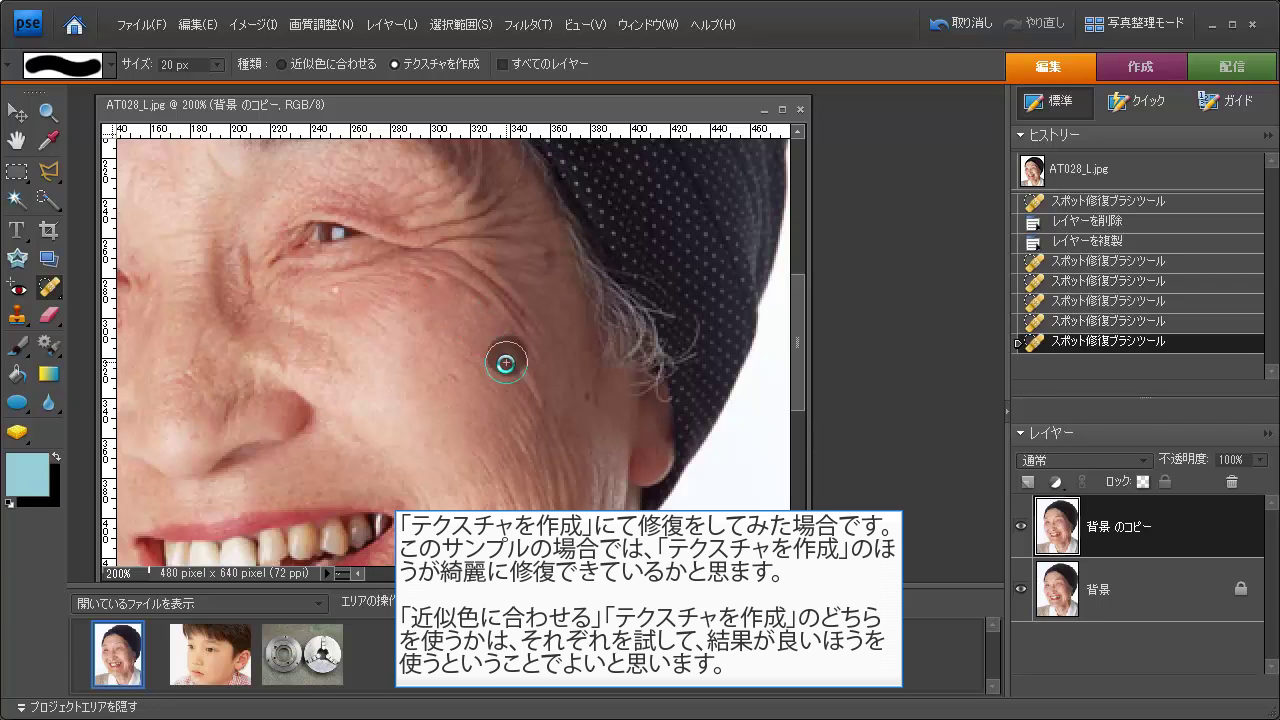
{"action": "left_click", "coordinate": [508, 385]}
{"action": "left_click", "coordinate": [494, 315]}
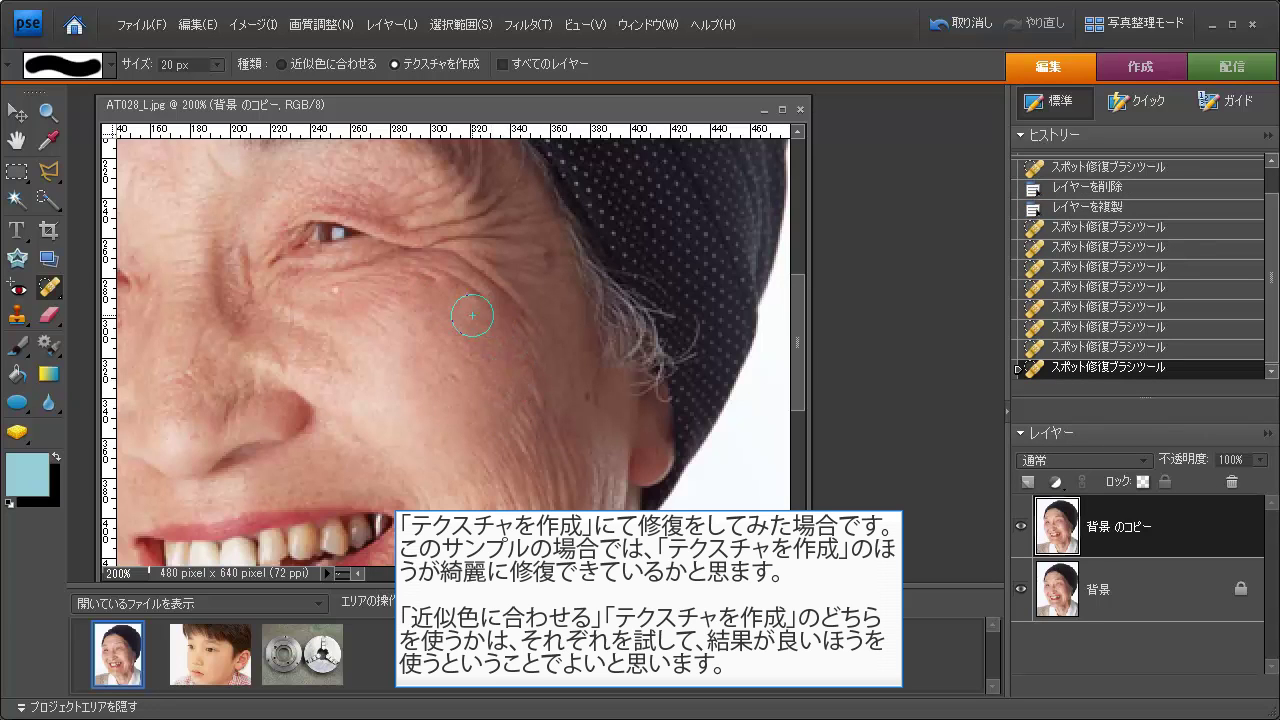
{"action": "left_click", "coordinate": [506, 318]}
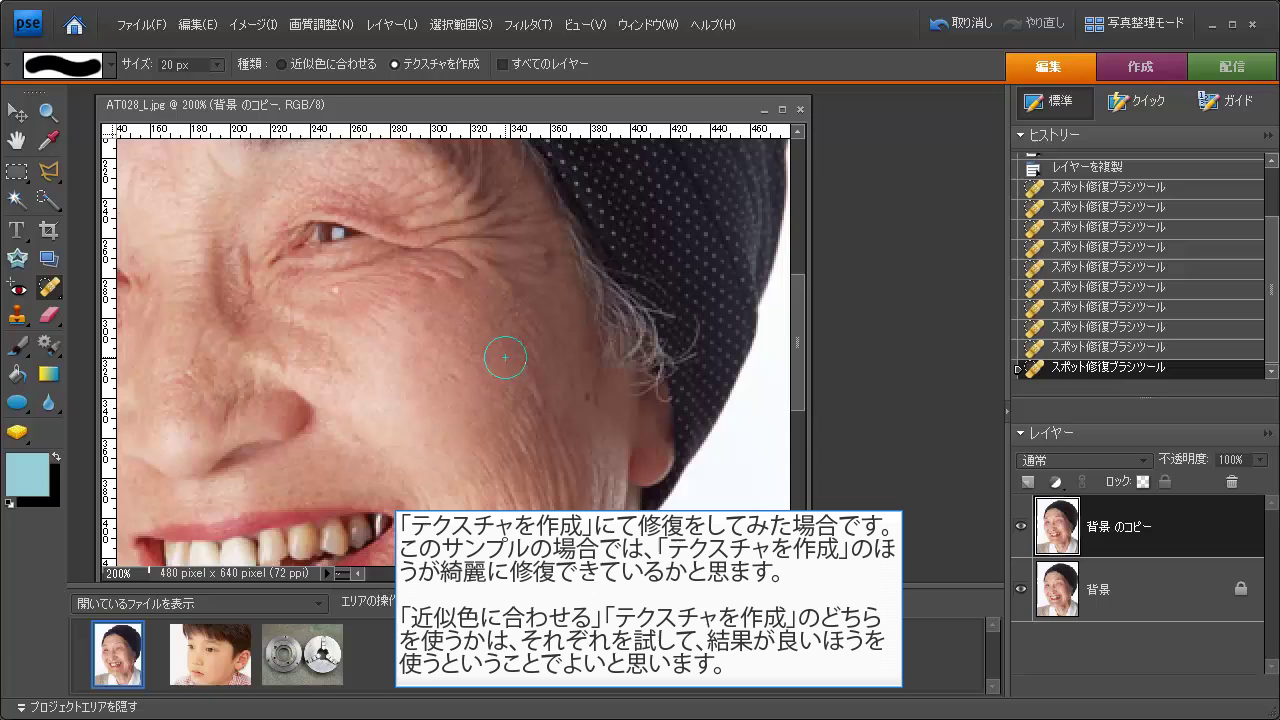
{"action": "left_click", "coordinate": [457, 267]}
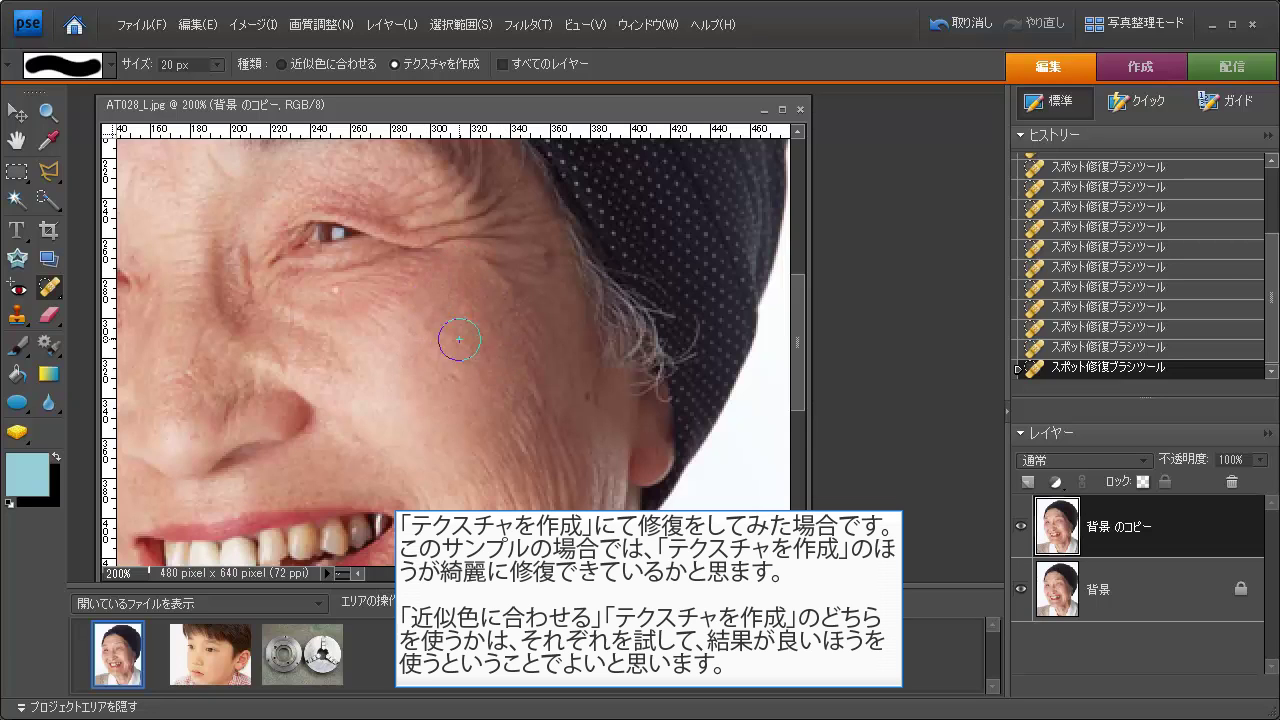
{"action": "left_click", "coordinate": [514, 418]}
{"action": "left_click", "coordinate": [510, 400]}
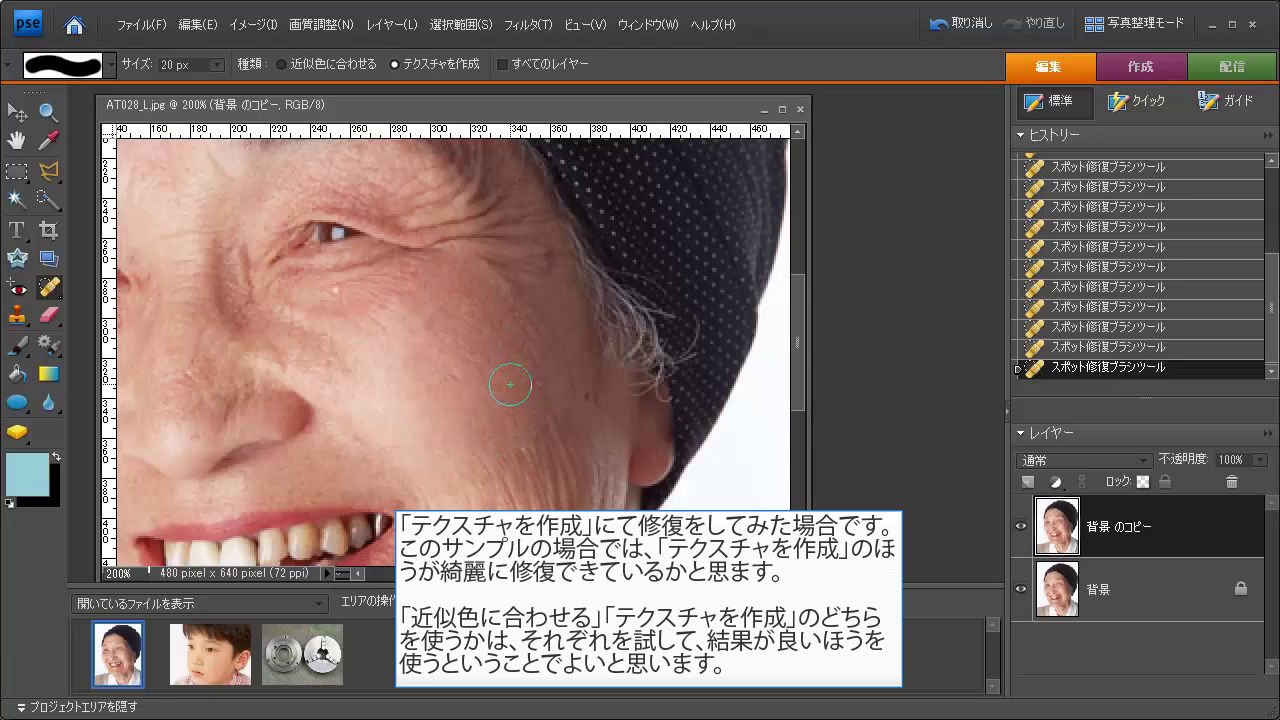
{"action": "left_click", "coordinate": [486, 280]}
- Toggle the retouched layer's visibility to compare it with the original
{"action": "left_click", "coordinate": [1021, 527]}
{"action": "left_click", "coordinate": [1021, 527]}
{"action": "left_click", "coordinate": [1021, 527]}
- View the portrait at 100% and toggle the top layer on and off to compare
{"action": "double_click", "coordinate": [46, 113]}
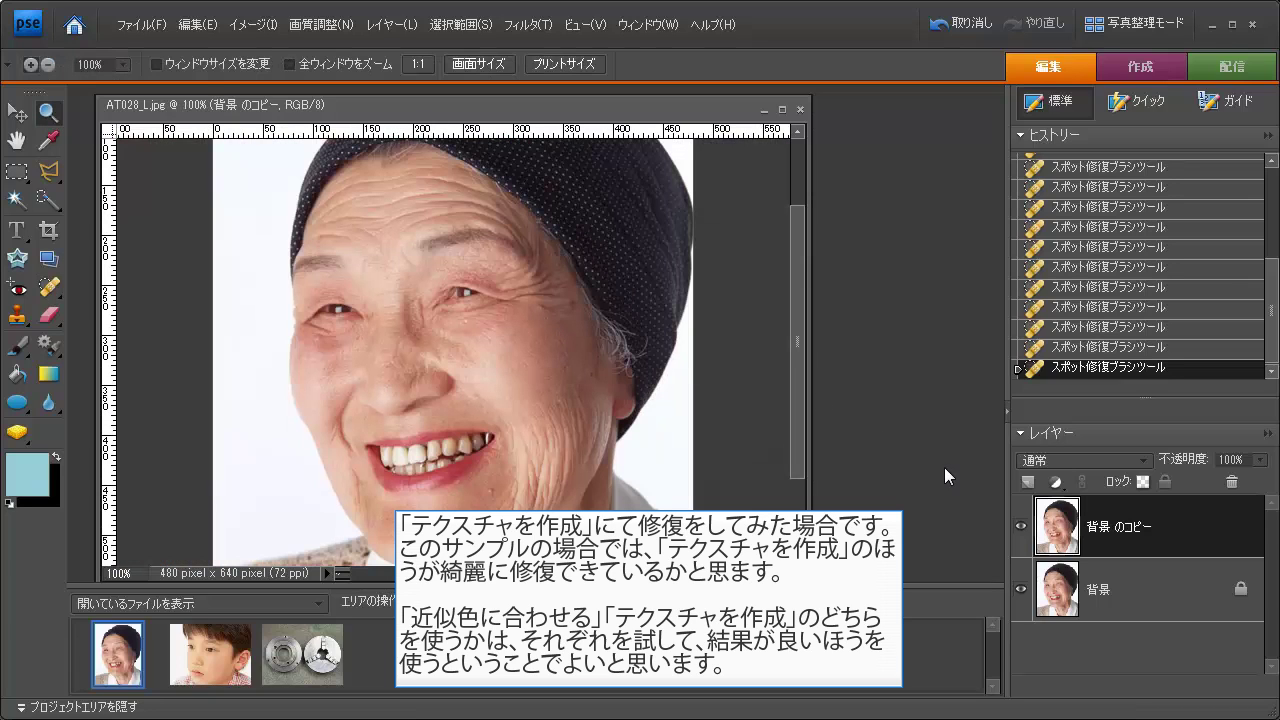
{"action": "left_click", "coordinate": [1024, 528]}
{"action": "left_click", "coordinate": [1026, 528]}
{"action": "left_click", "coordinate": [1022, 528]}
{"action": "left_click", "coordinate": [1024, 528]}
{"action": "left_click", "coordinate": [1024, 528]}
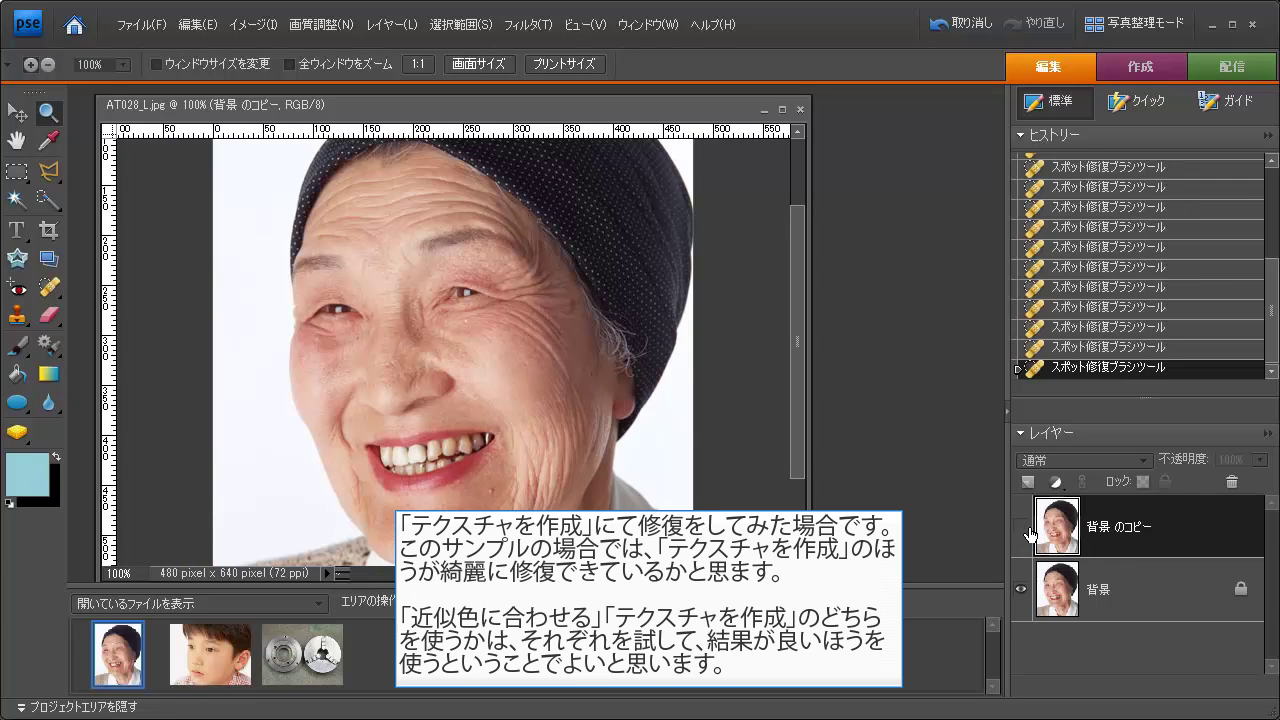
{"action": "left_click", "coordinate": [1024, 529]}
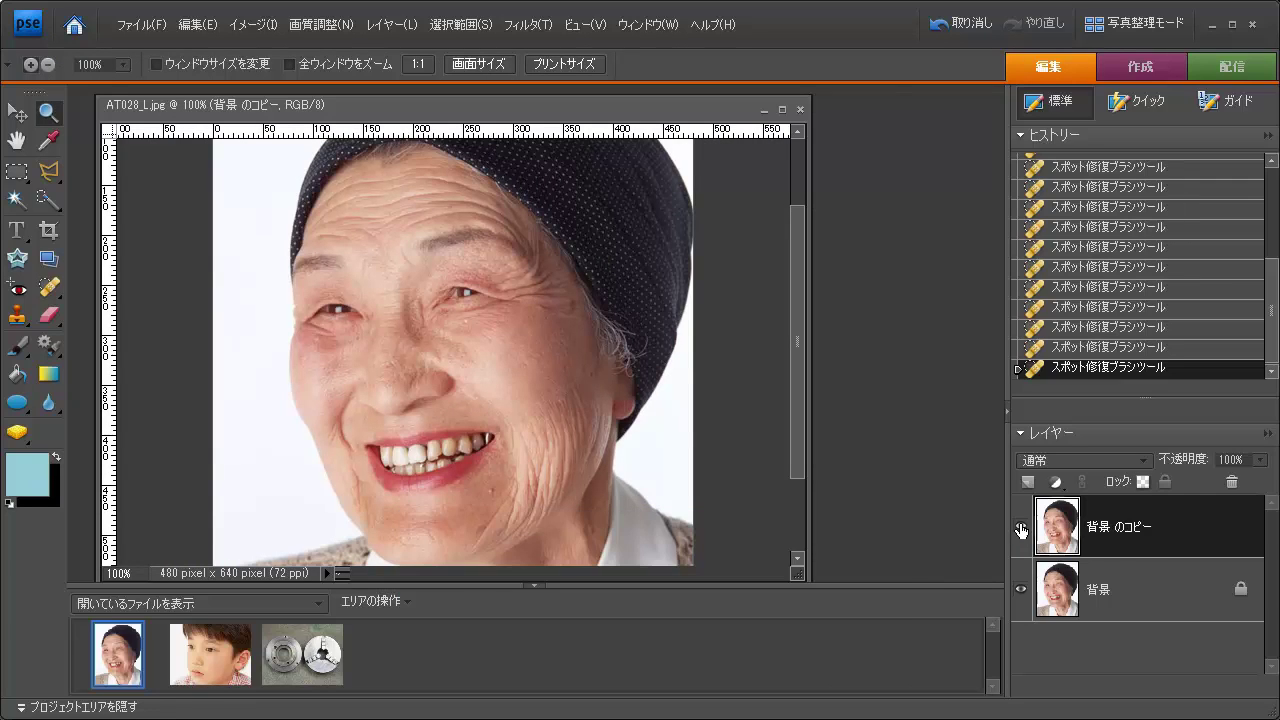